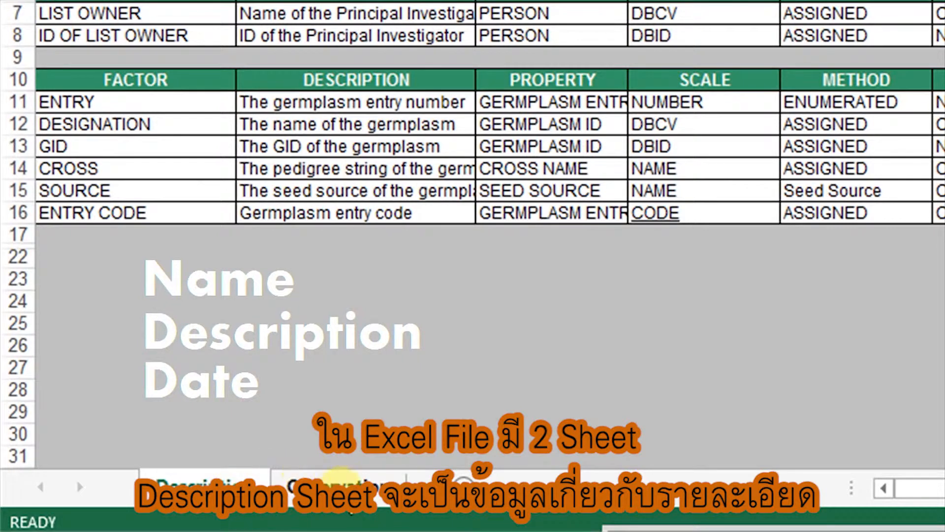
Examine the ENTRY and DESIGNATION columns on the Observation sheet.
left_click(340, 480)
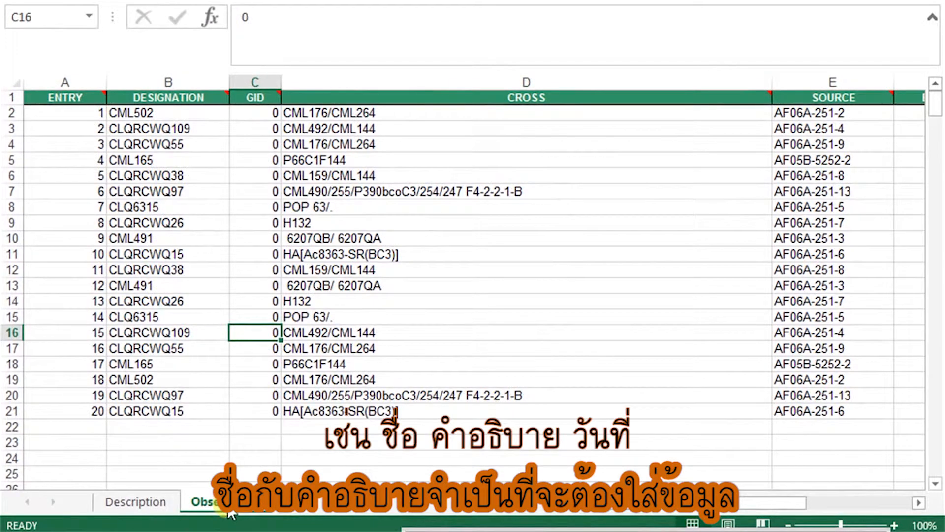
left_click(93, 84)
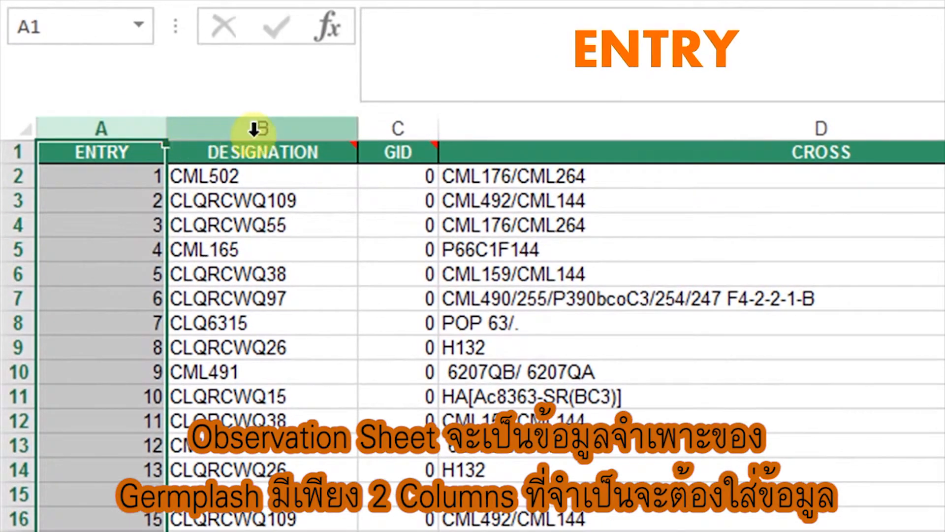
left_click(294, 124)
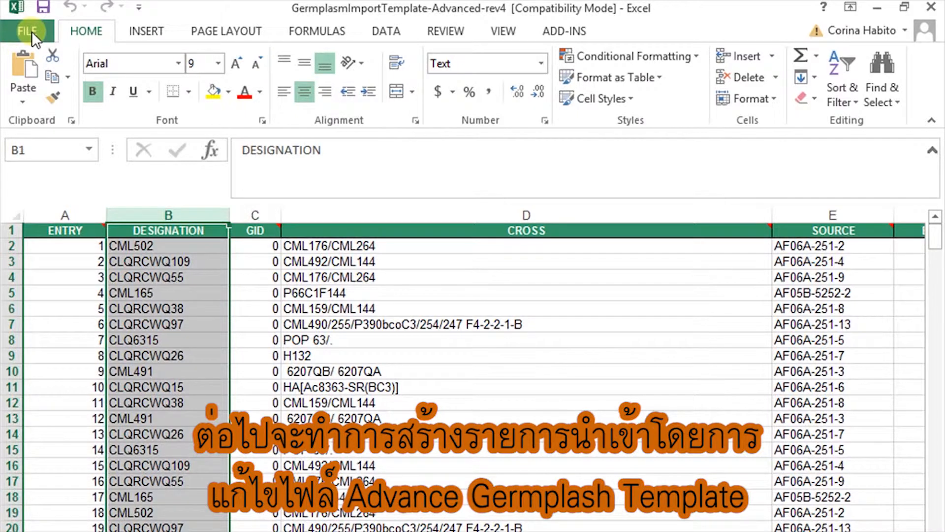
Begin saving a copy of the template to the Desktop and create a folder there named Maize Tutorial.
left_click(32, 31)
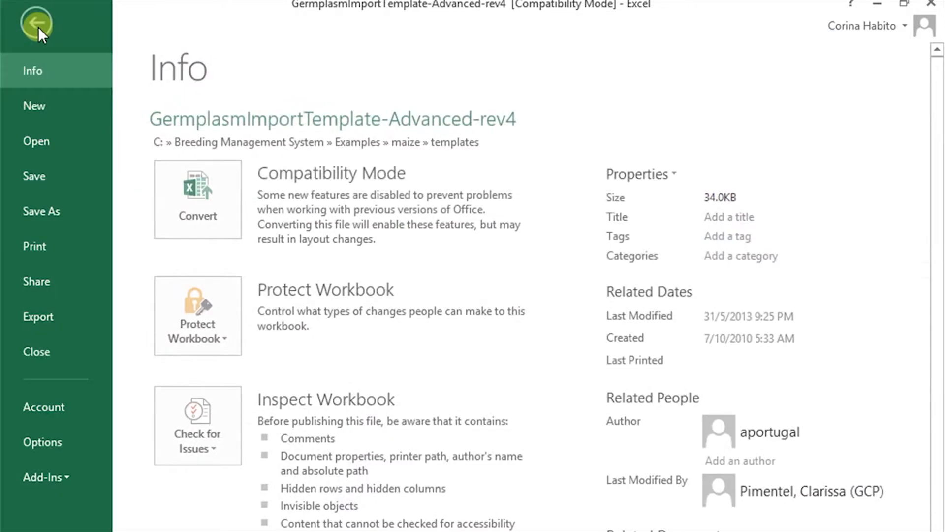
left_click(63, 210)
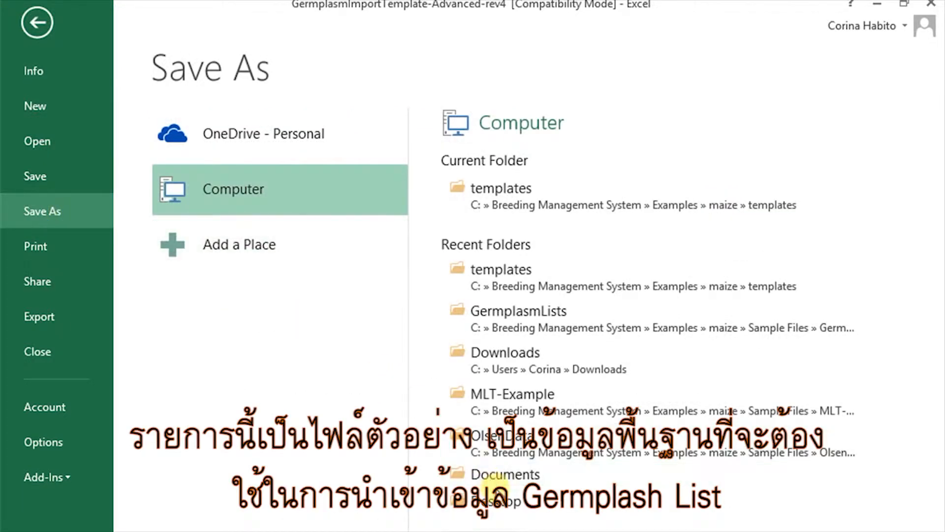
left_click(509, 499)
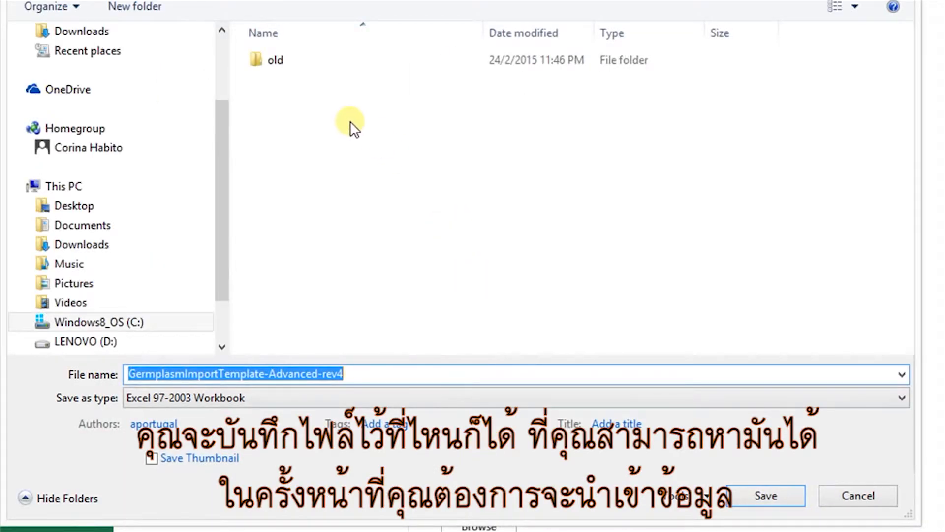
right_click(350, 122)
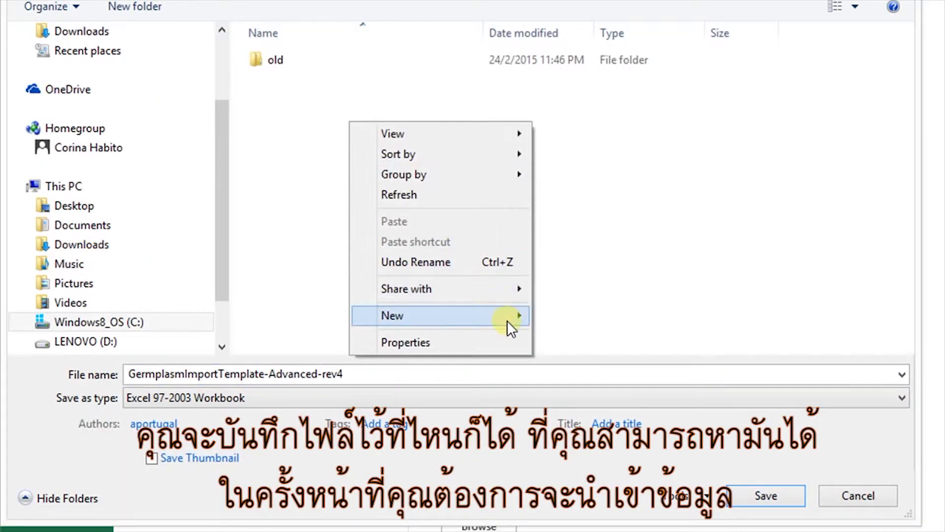
mouse_move(518, 322)
left_click(572, 317)
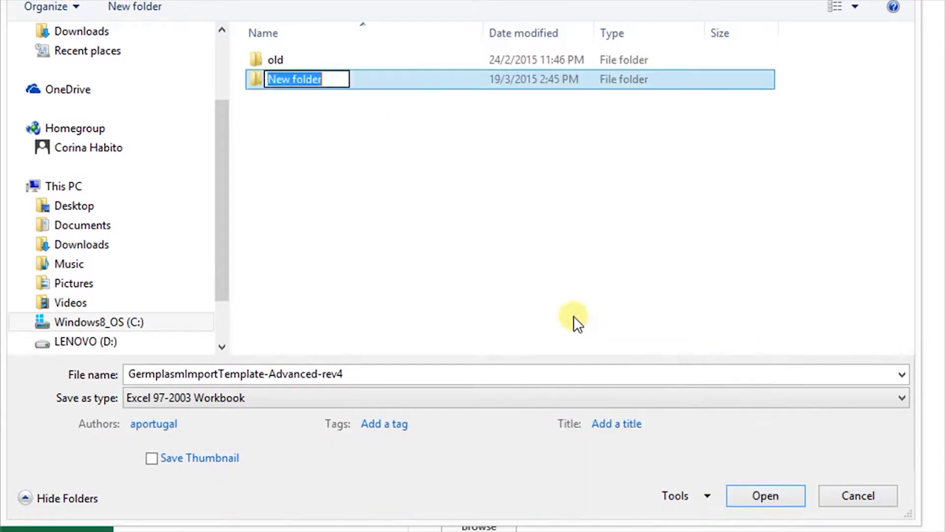
type("Maiz")
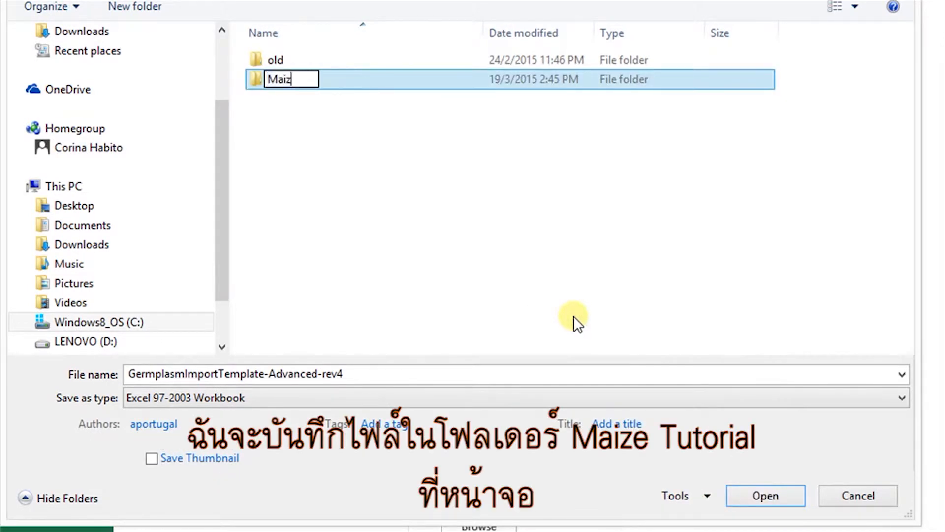
type("e Tuto")
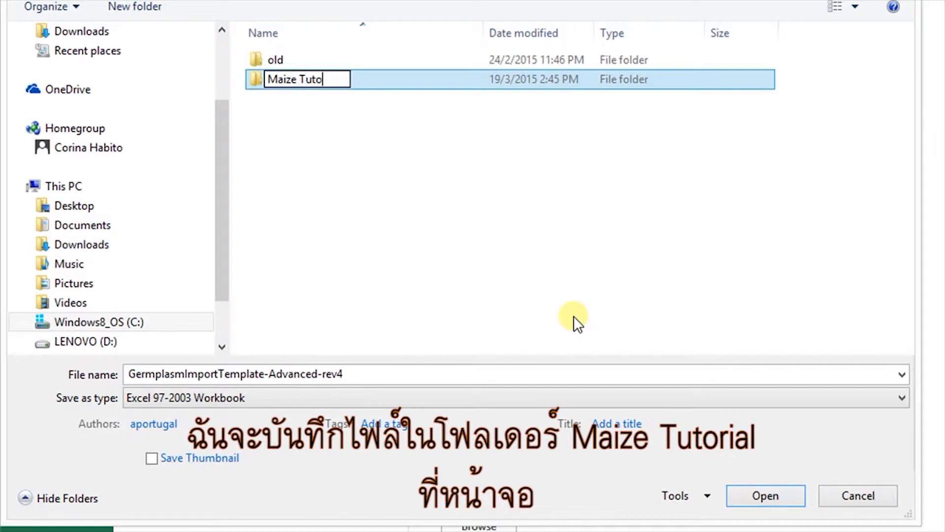
type("rial")
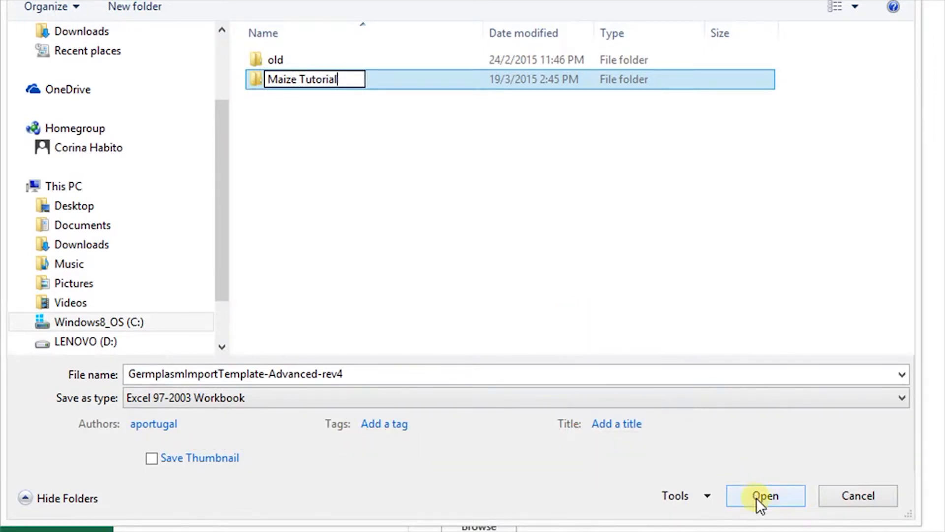
left_click(754, 374)
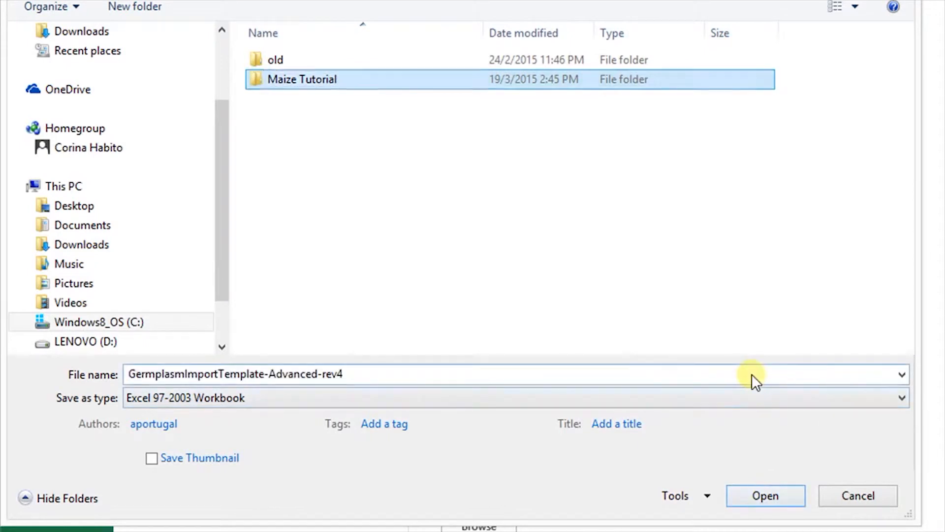
Save the workbook as H2HChecklist inside the Maize Tutorial folder.
left_click(752, 374)
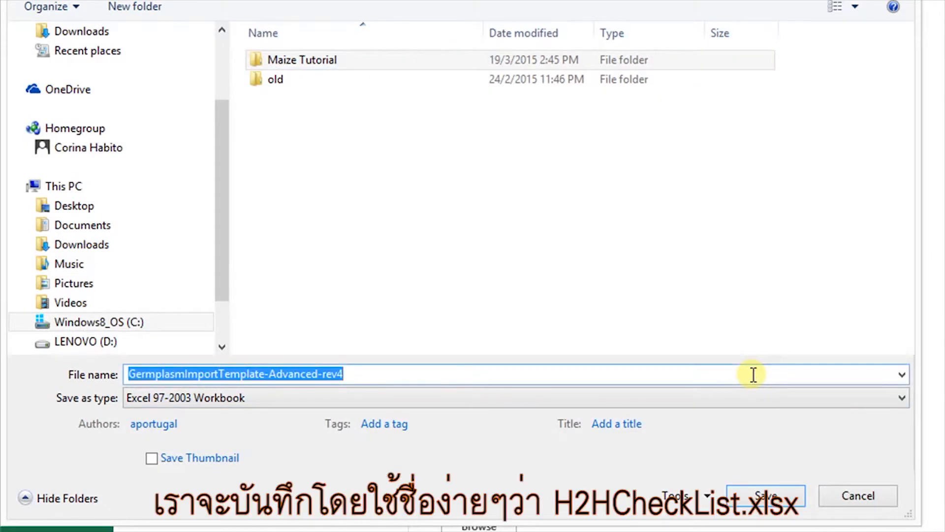
key("BackSpace")
type("H2HC")
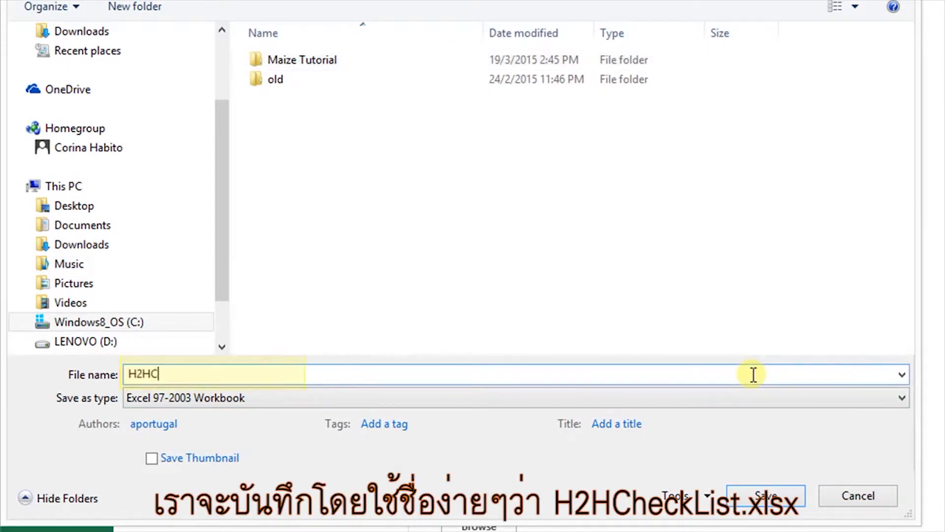
type("hecklist")
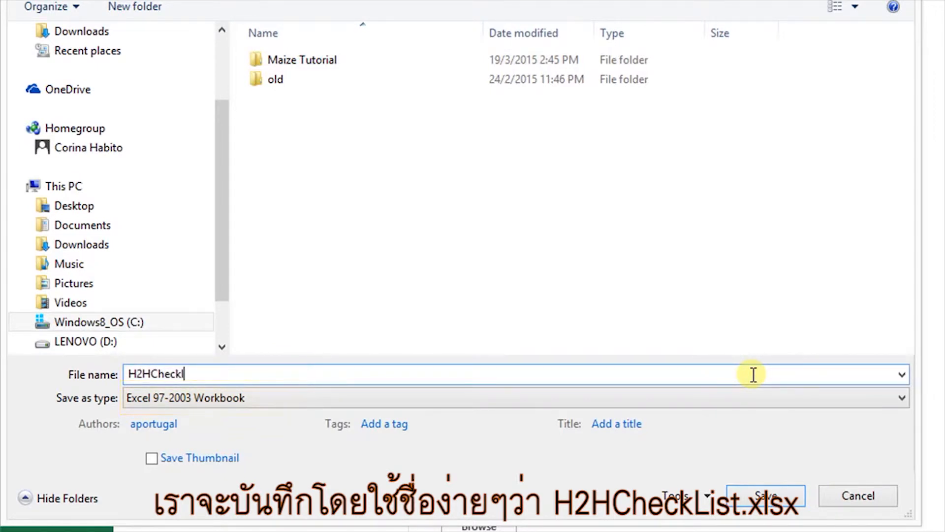
double_click(312, 58)
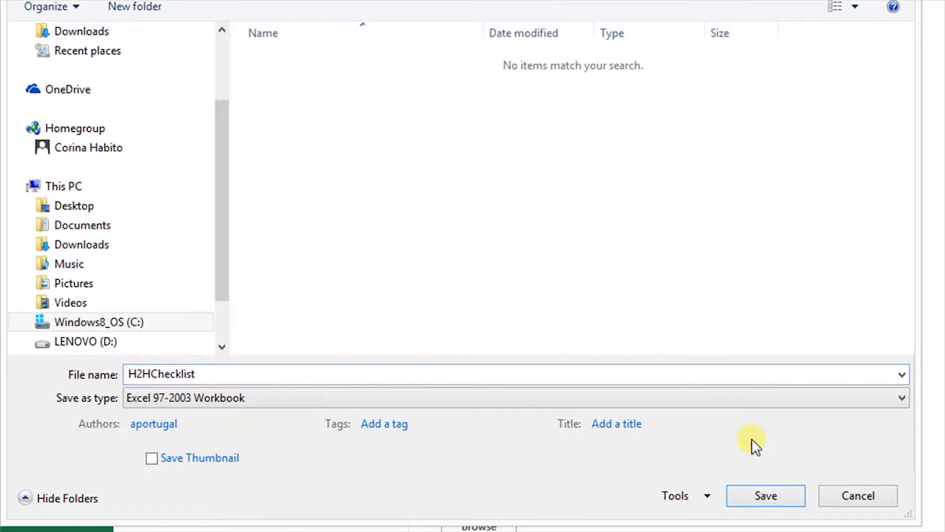
left_click(767, 496)
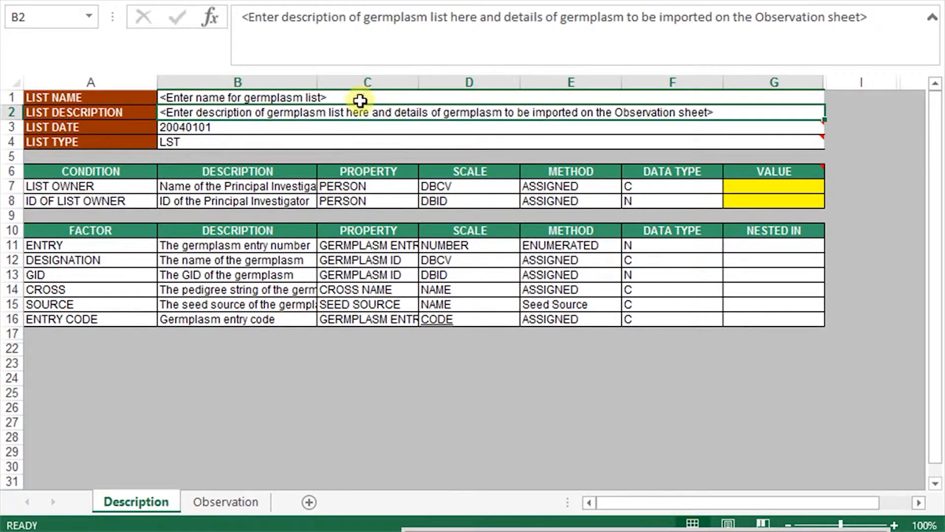
Replace the list name placeholder on the Description sheet with H2HCHECKLIST.
left_click(363, 98)
double_click(363, 98)
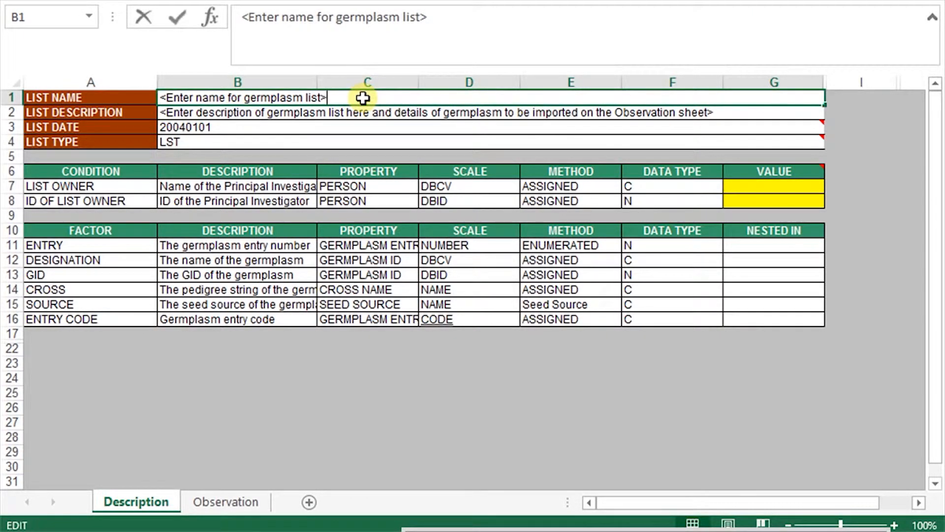
left_click_drag(338, 97, 138, 84)
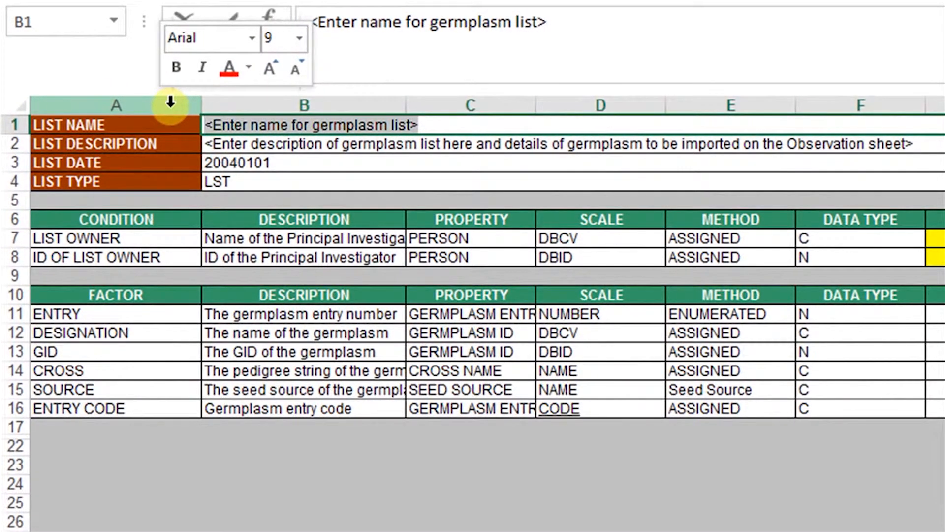
type("H2HCHECK")
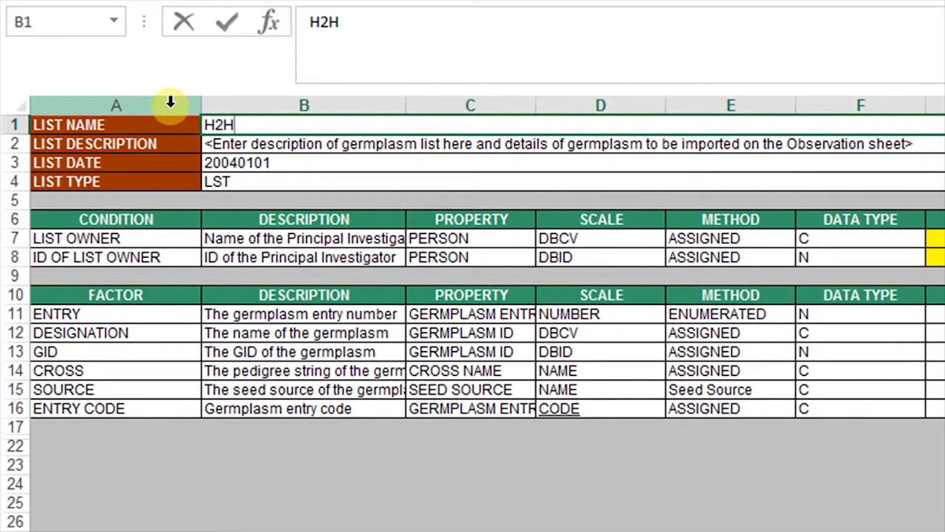
type("LIST")
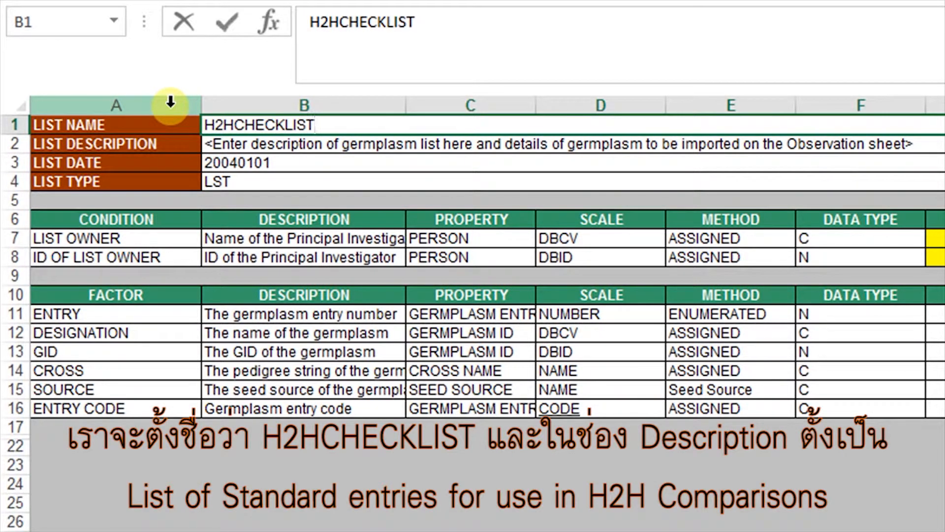
Replace the list description placeholder with "List of standard entries for use in H2H comparisons".
left_click(926, 145)
double_click(927, 144)
left_click_drag(927, 144, 199, 142)
key("BackSpace")
type("L")
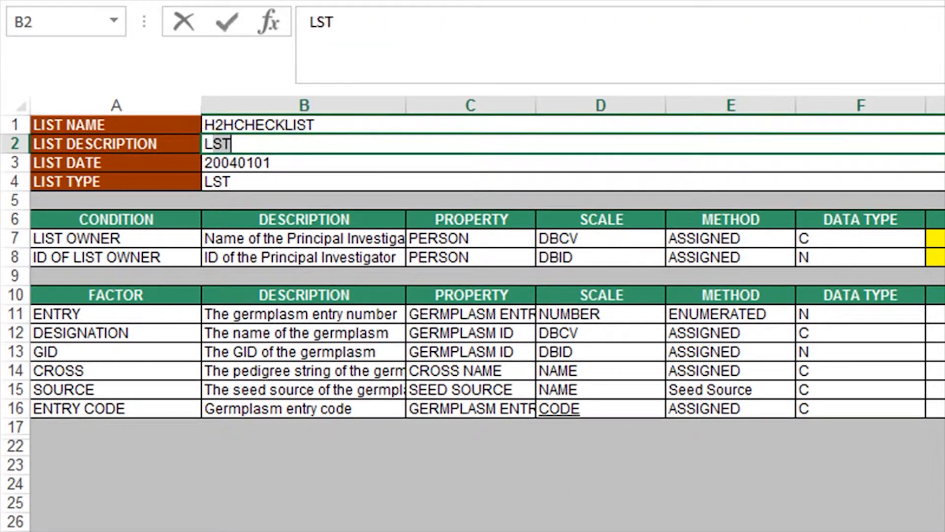
type("ist of stand")
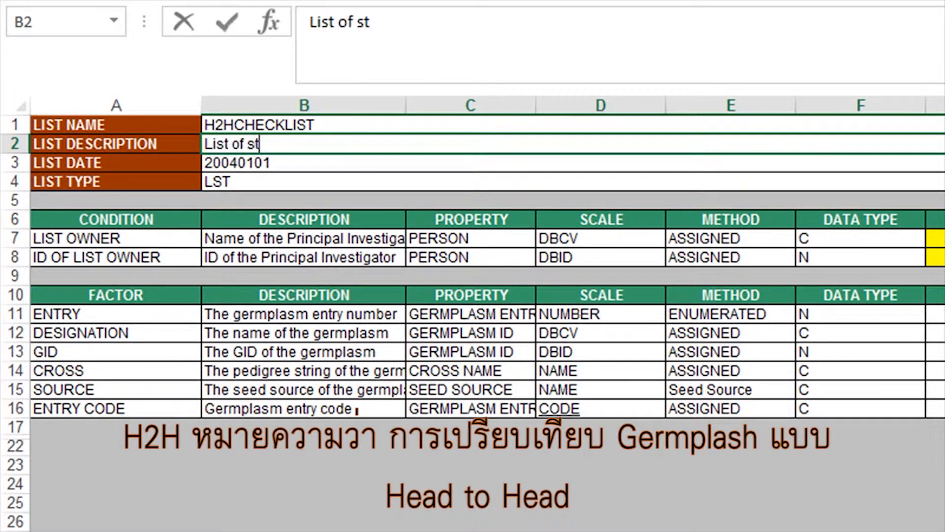
type("ard entries for use in H2H comparisons")
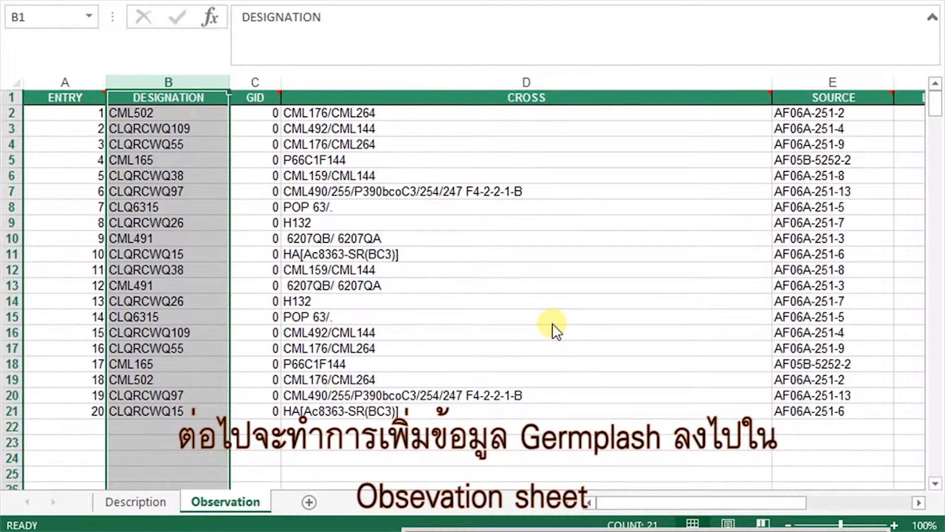
Delete the sample germplasm rows 2 to 21 from the Observation sheet.
left_click_drag(15, 113, 59, 409)
right_click(59, 410)
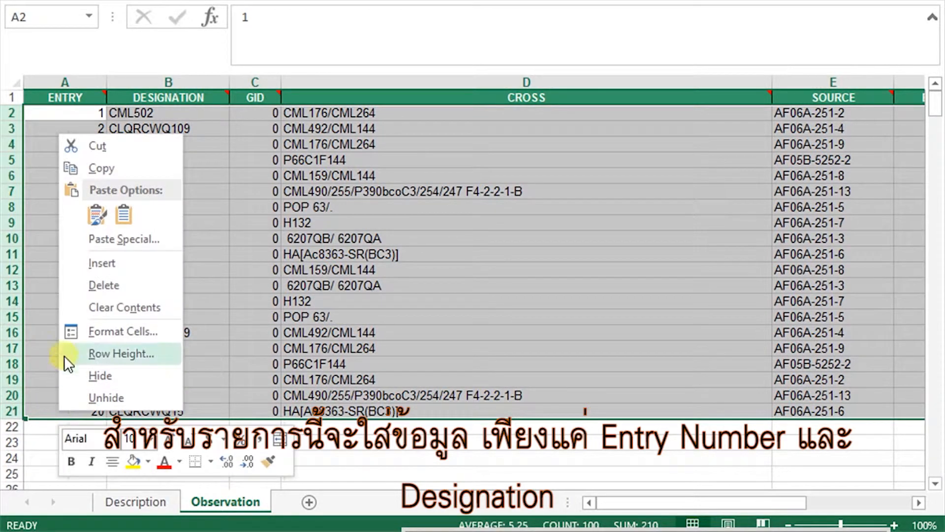
left_click(80, 288)
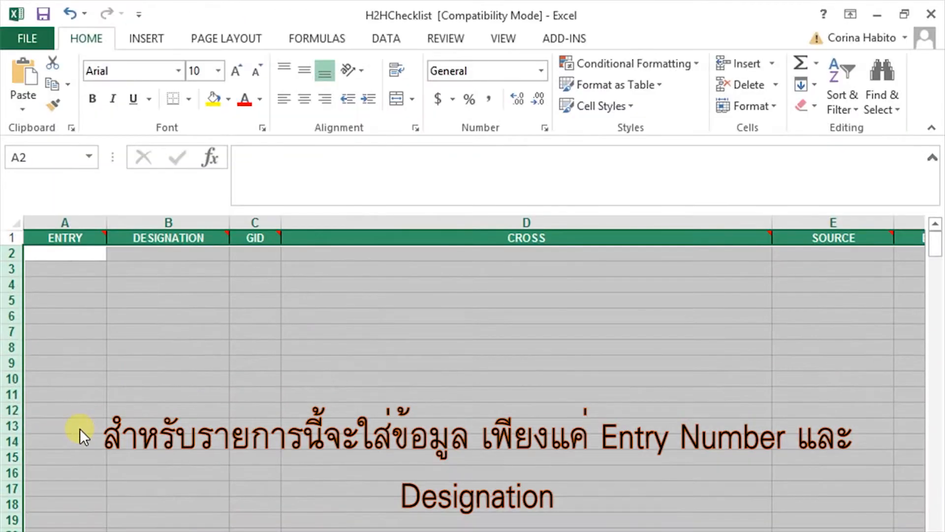
left_click(460, 392)
Number the entries 1, 2 and 3 in cells A2 to A4 of the ENTRY column.
left_click(48, 256)
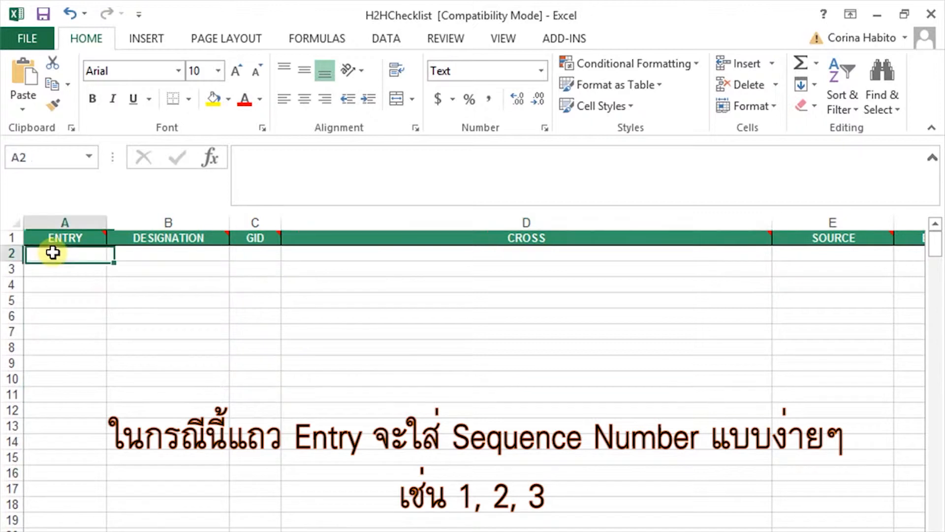
type("1")
key("Return")
type("2")
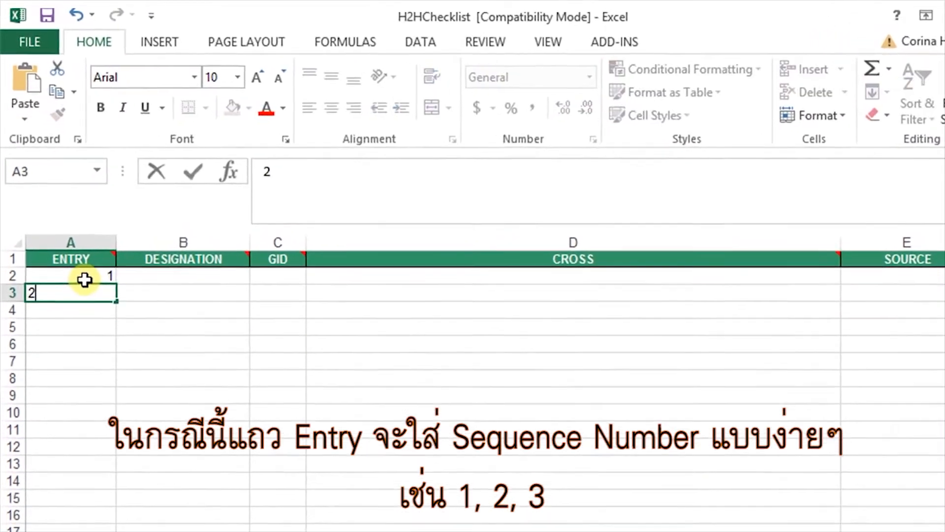
key("Return")
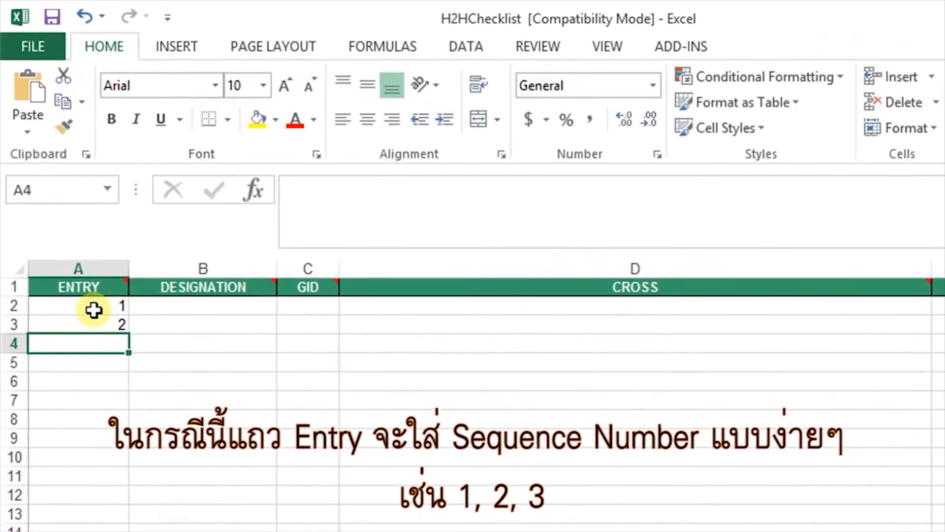
type("3")
key("Tab")
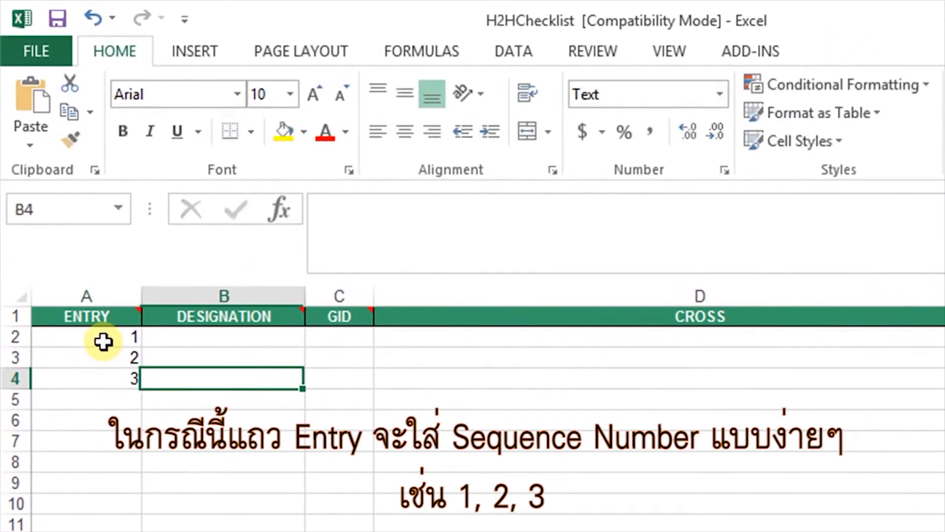
Enter the designations PIONEER, CARGIL and KSCO in cells B2 to B4 for entries 1 to 3.
key("Up")
key("Up")
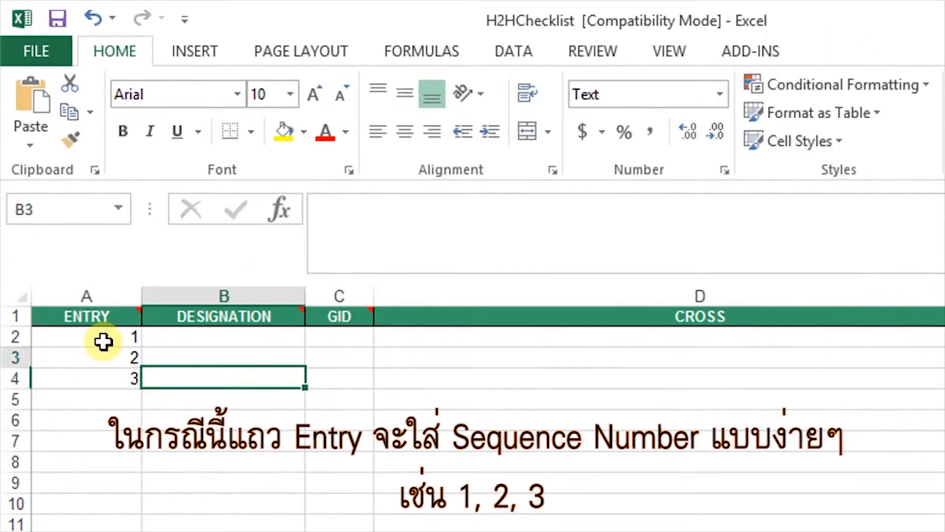
type("PIONEER")
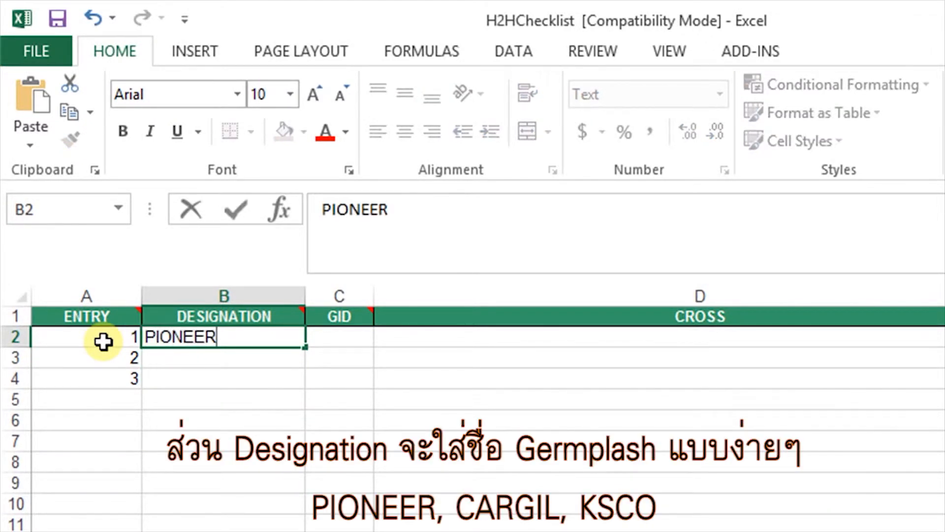
key("Return")
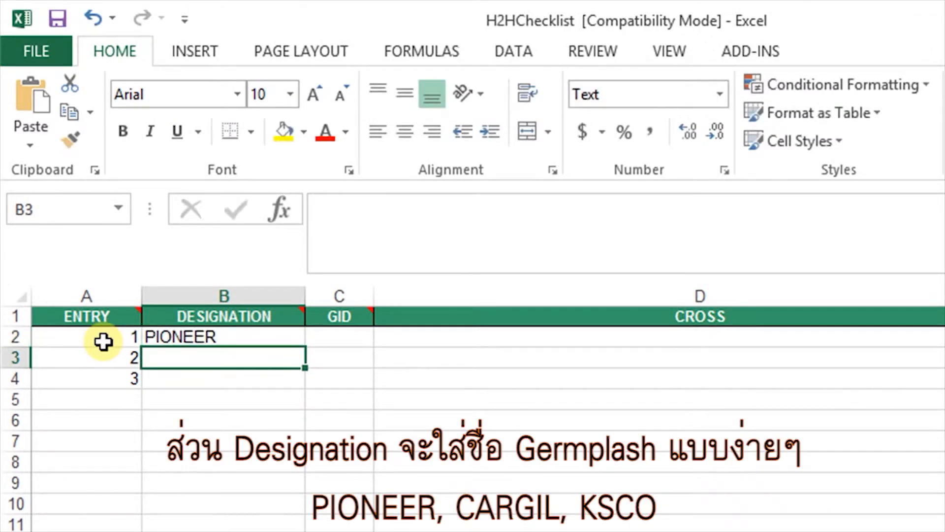
type("CARGIL")
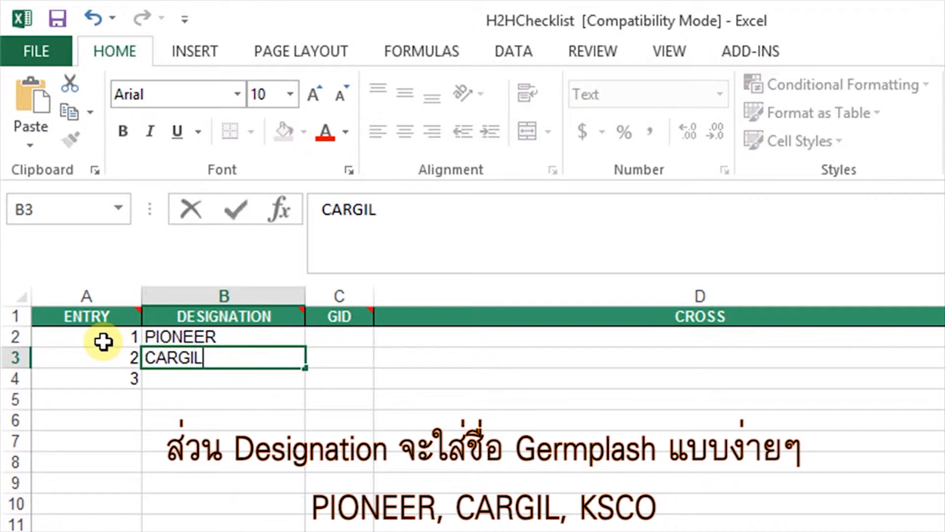
key("Return")
type("KSCO")
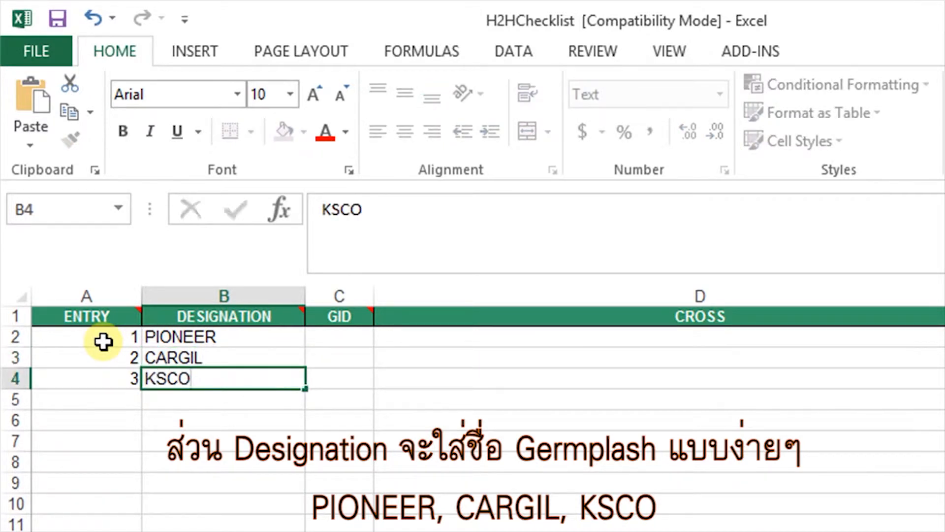
Save the H2HChecklist workbook in its current Excel 97-2003 format despite the compatibility check.
key("Return")
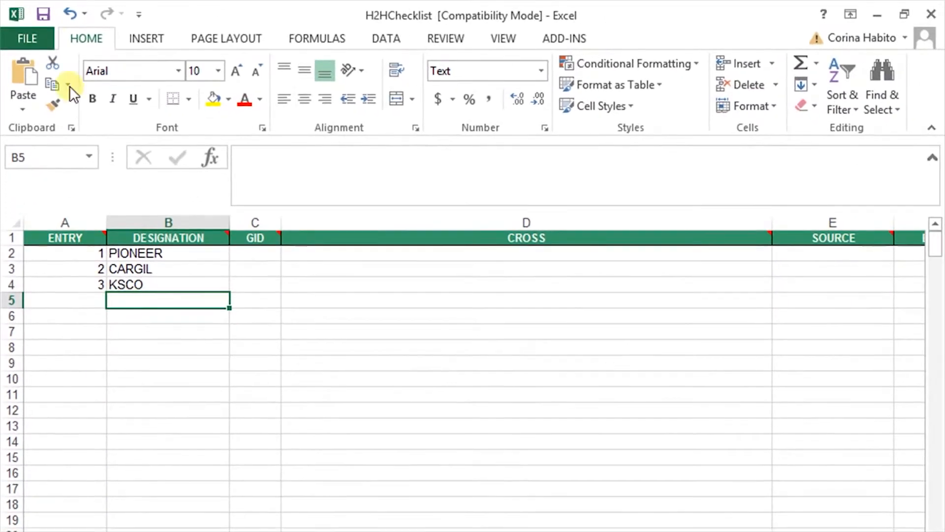
left_click(44, 13)
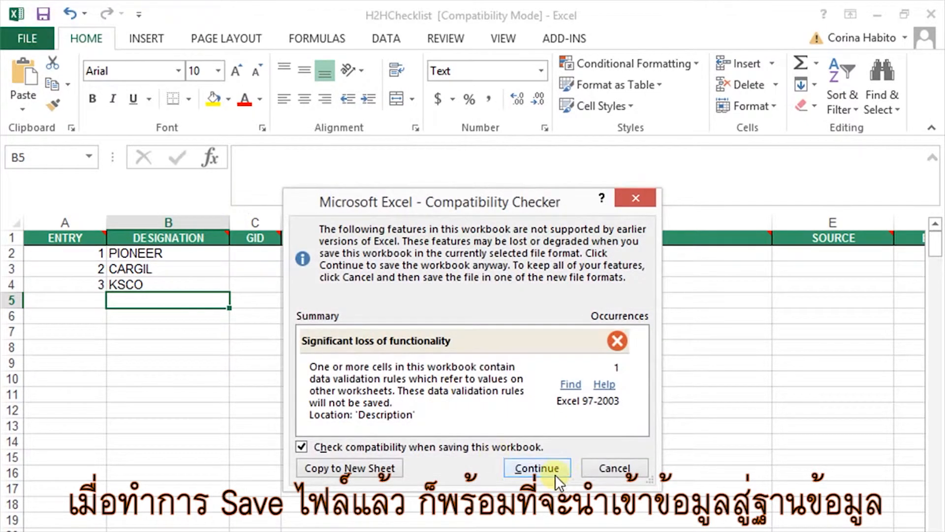
left_click(554, 474)
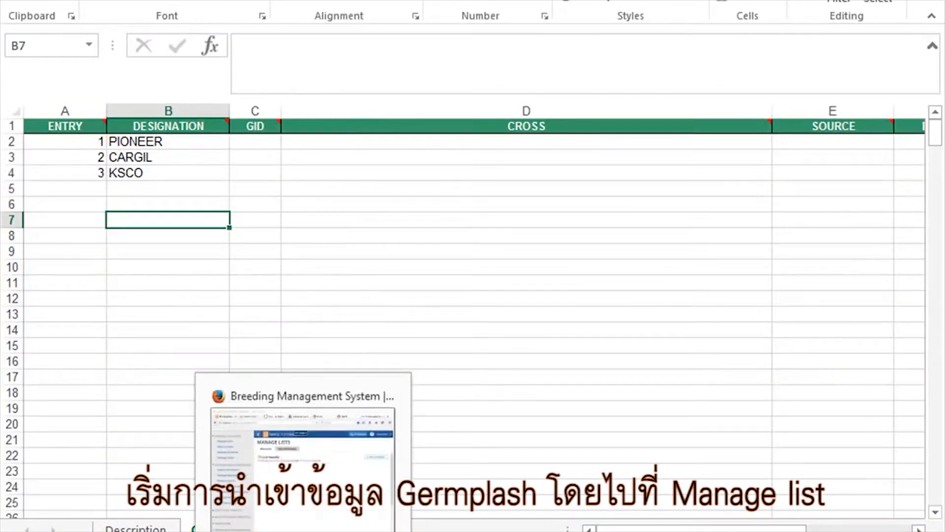
Switch to the Breeding Management System and import a new list from H2HChecklist.xls in the Desktop's Maize Tutorial folder, proceeding to the germplasm details.
left_click(304, 530)
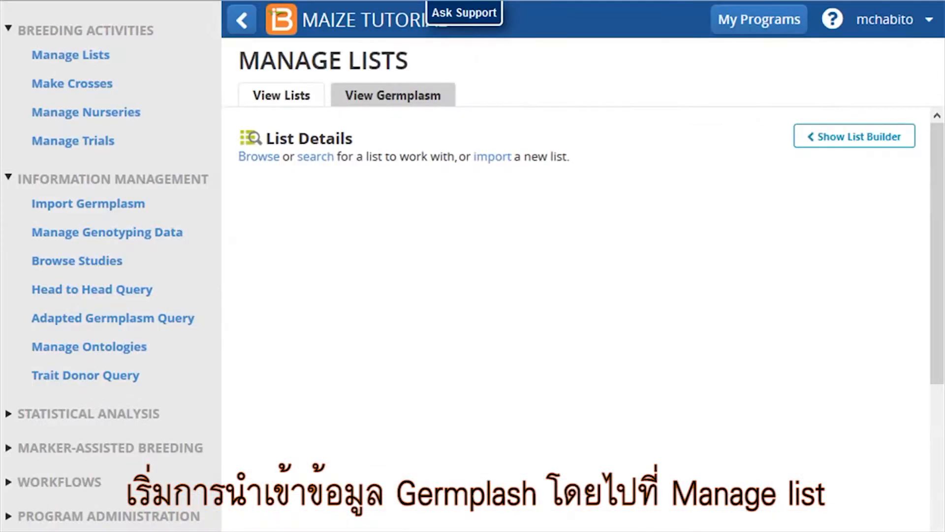
left_click(492, 157)
left_click(298, 230)
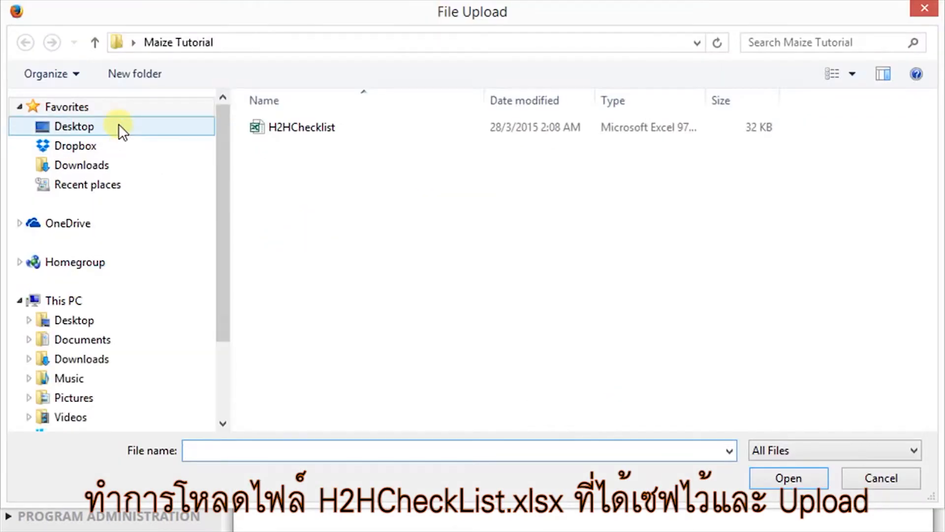
left_click(120, 123)
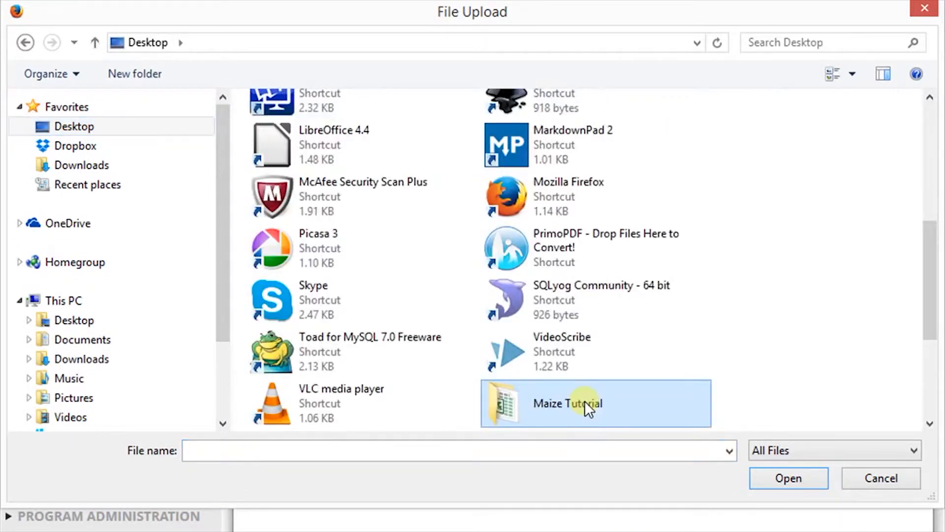
double_click(584, 400)
left_click(392, 126)
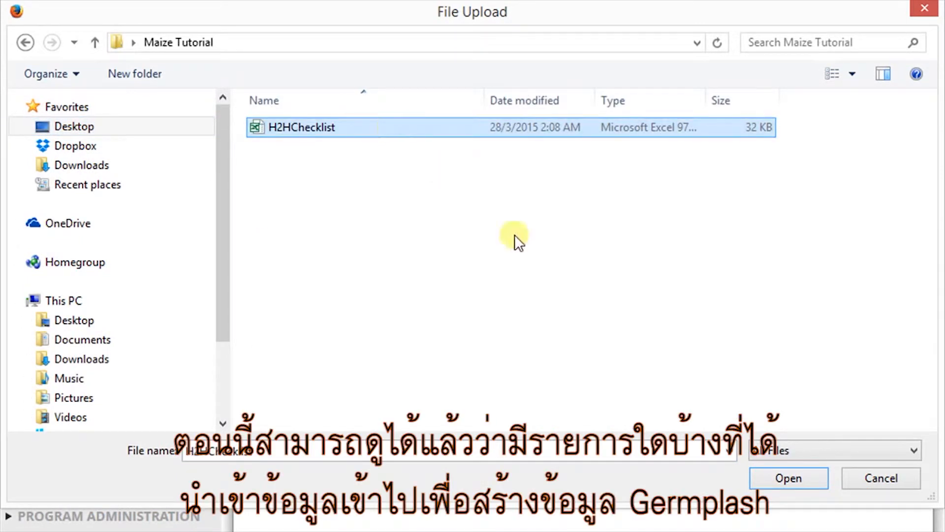
left_click(808, 477)
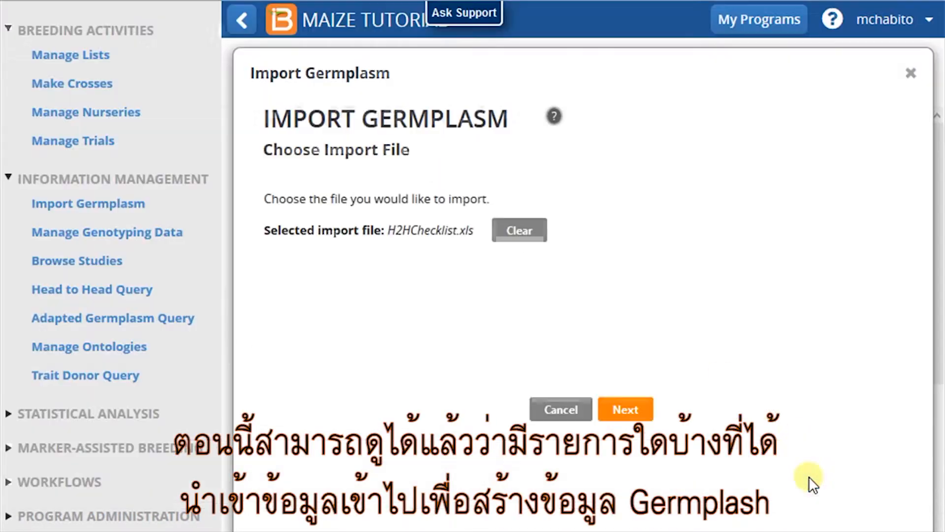
left_click(639, 410)
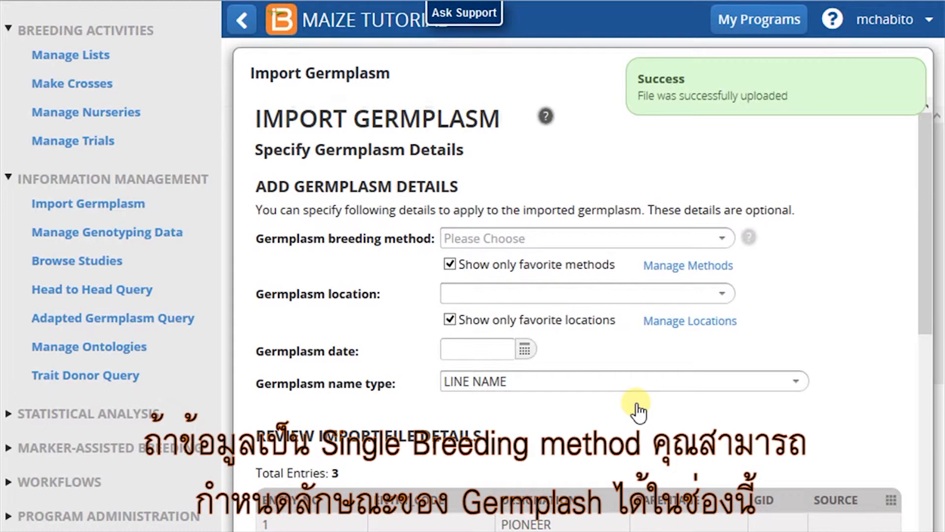
Turn off the favorites-only filter for methods and set the germplasm breeding method to Unknown derivative method.
left_click(722, 238)
left_click(723, 238)
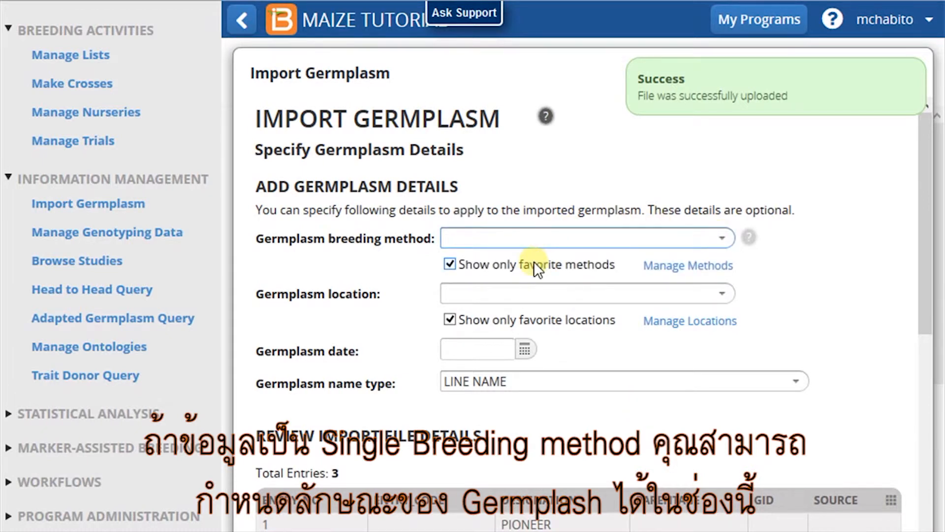
left_click(721, 239)
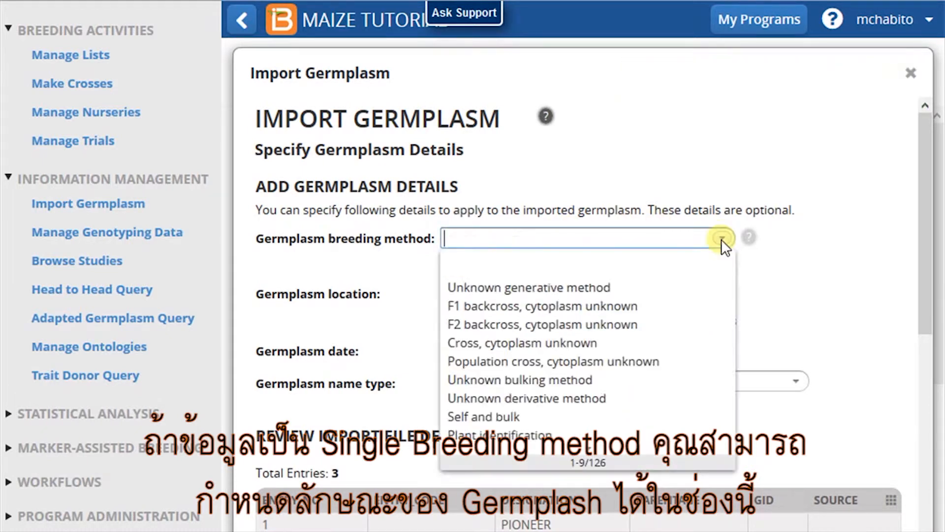
left_click(708, 404)
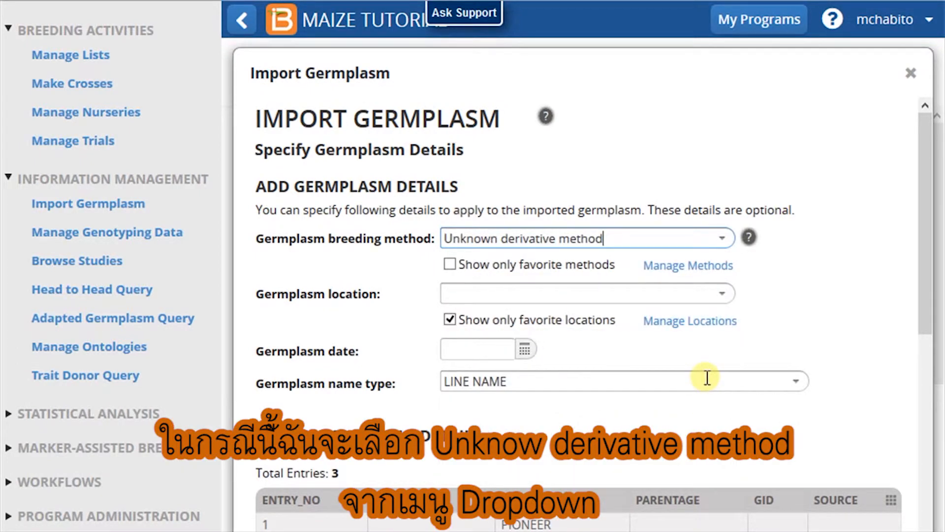
Browse the full germplasm location list without the favorites-only filter and turn that filter back on.
left_click(531, 322)
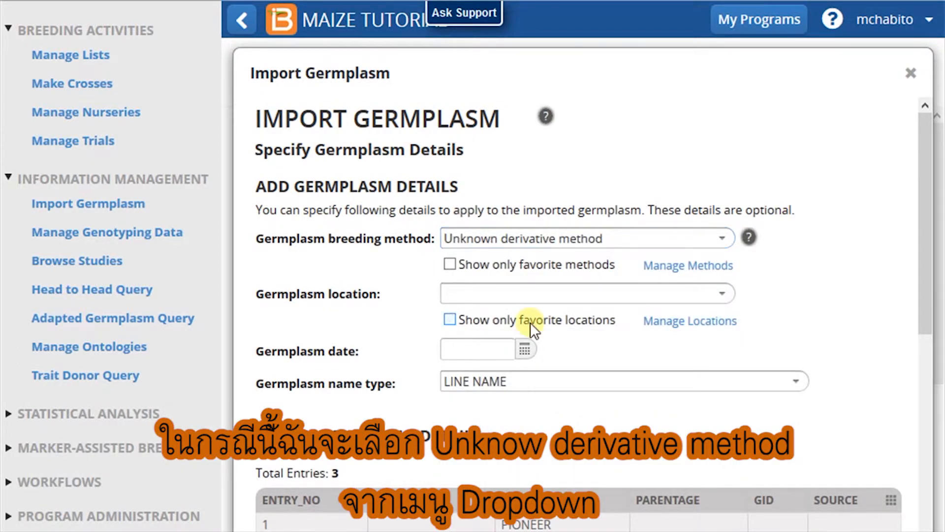
left_click(722, 294)
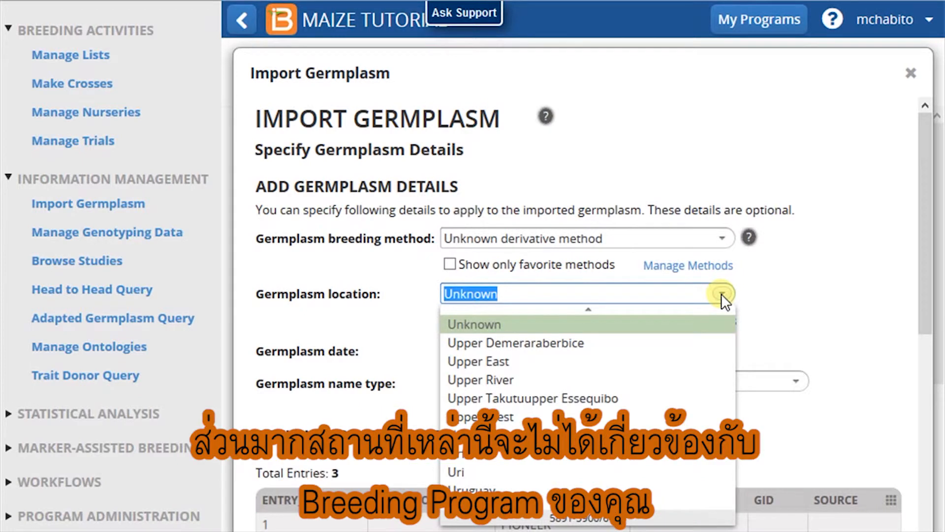
left_click(722, 294)
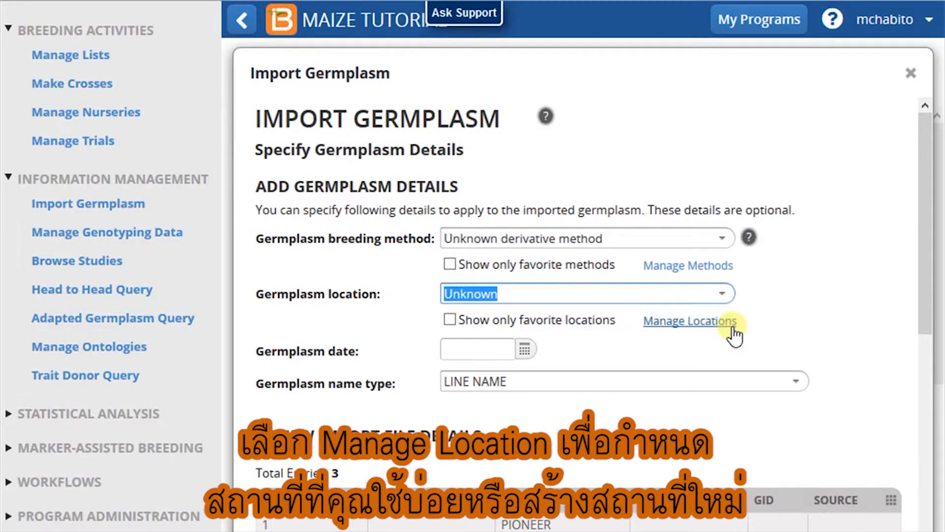
left_click(450, 319)
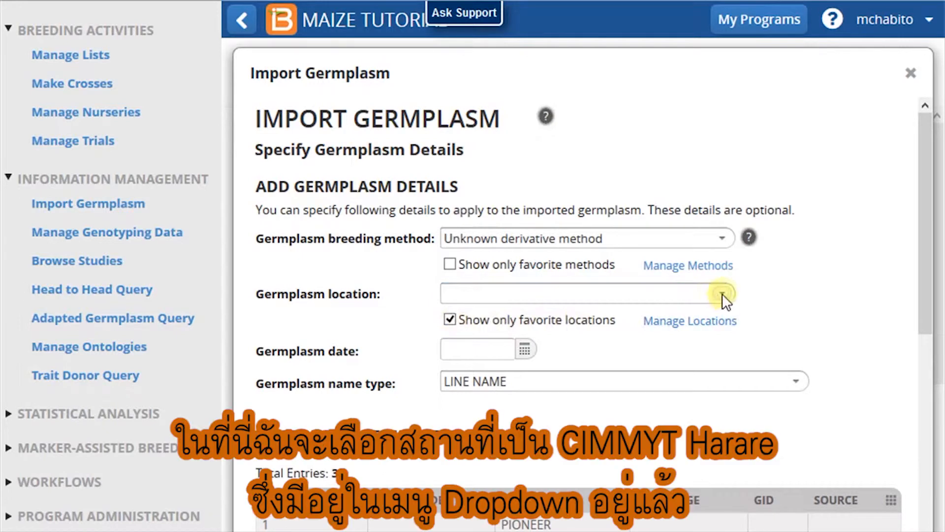
Set the germplasm location to CIMMYT Harare from the favorite locations, keeping LINE NAME as the name type.
left_click(722, 294)
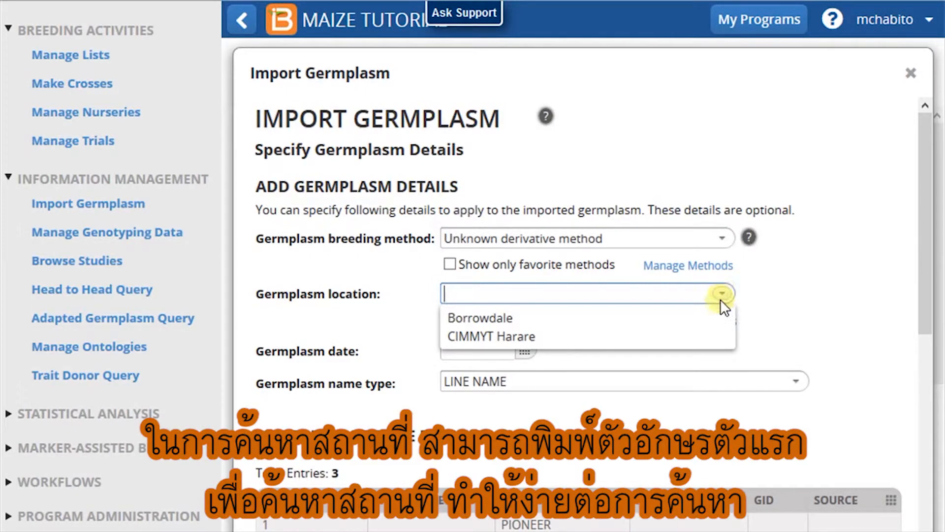
type("CI")
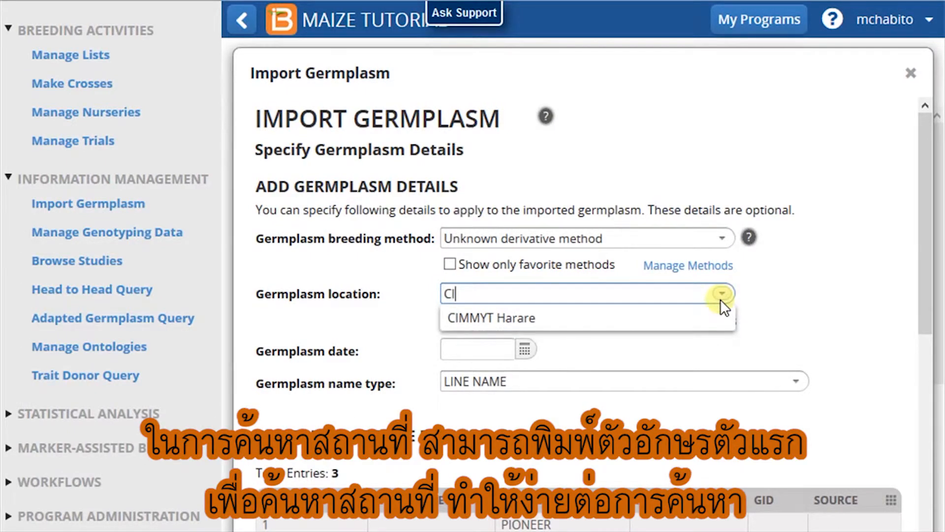
left_click(695, 312)
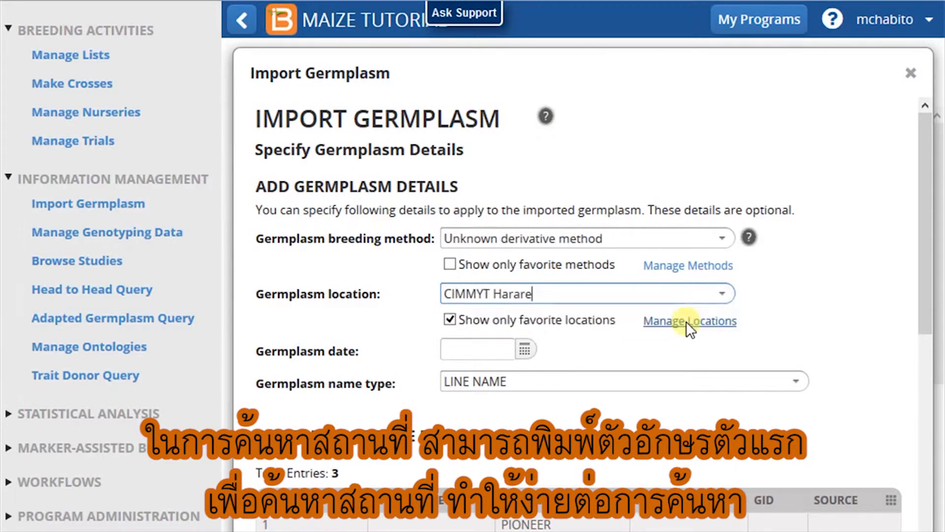
left_click(523, 378)
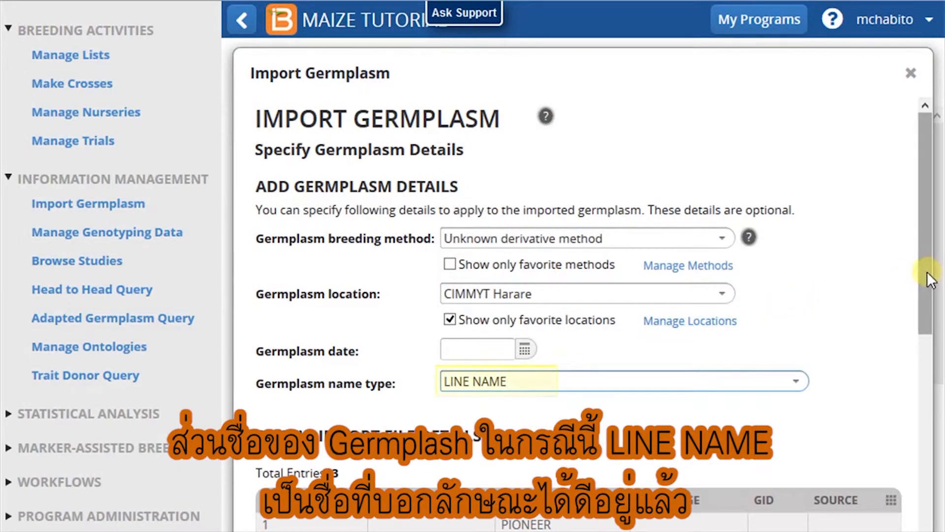
Set the pedigree option to "Select existing germplasm whenever found" for the imported entries.
left_click_drag(926, 270, 926, 475)
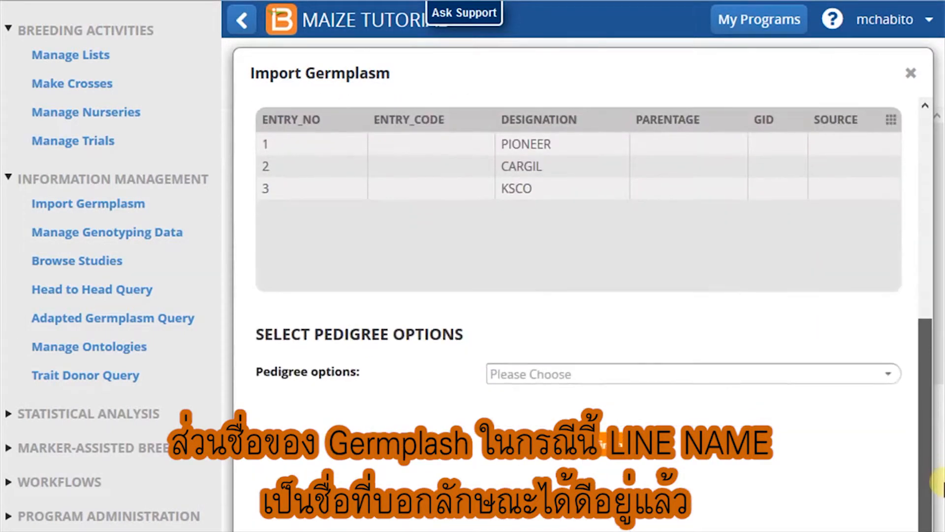
left_click(888, 375)
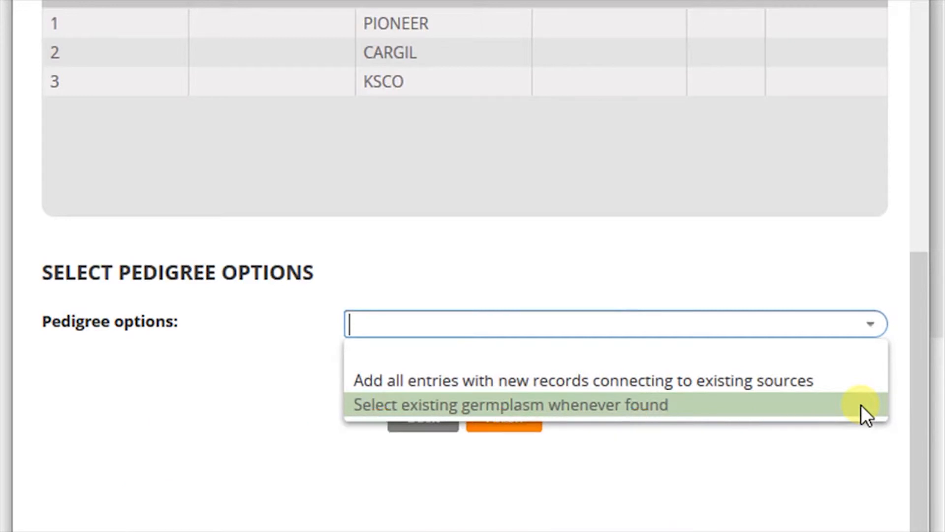
left_click(861, 405)
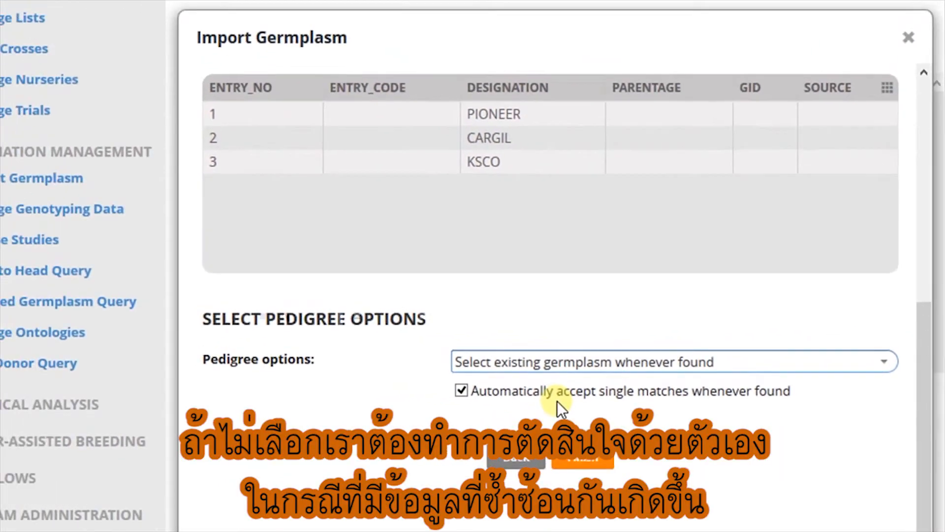
Finish the import with single matches accepted automatically and save the list H2HCHECKLIST in Program Lists.
left_click(585, 456)
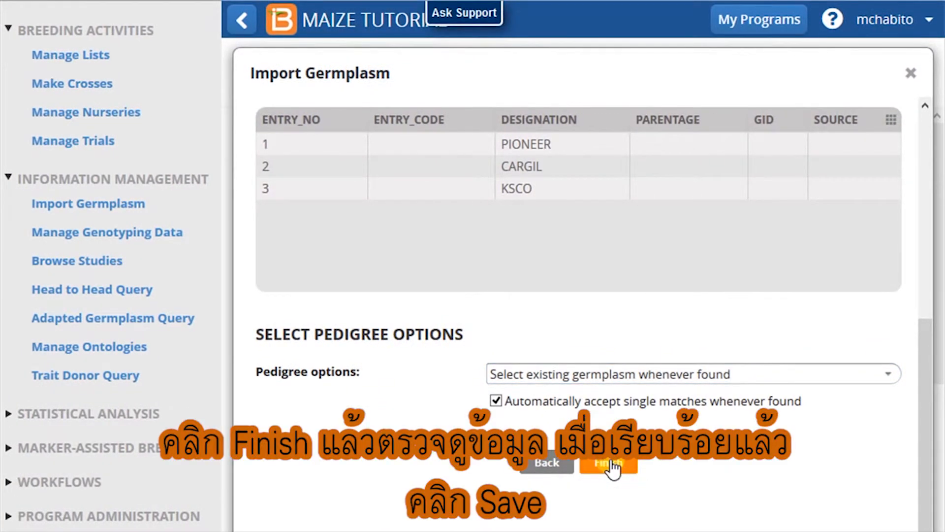
left_click(611, 465)
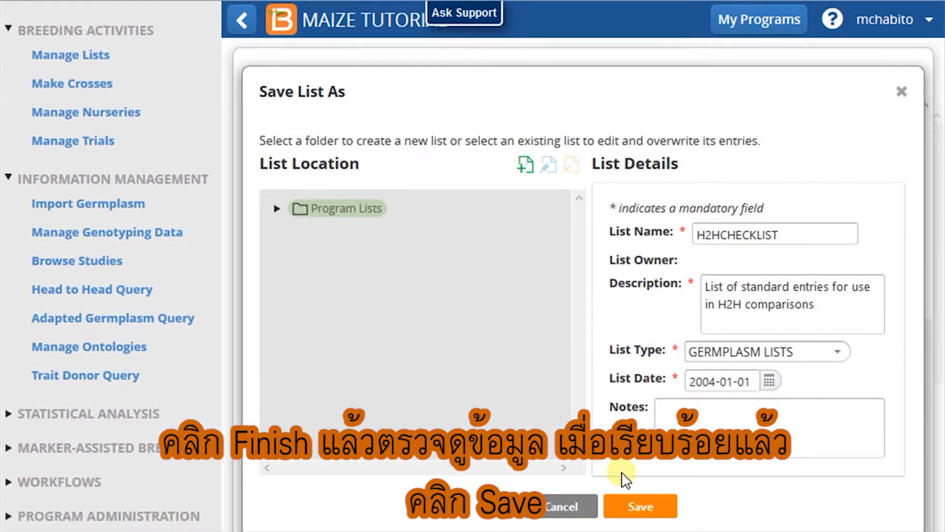
left_click(649, 508)
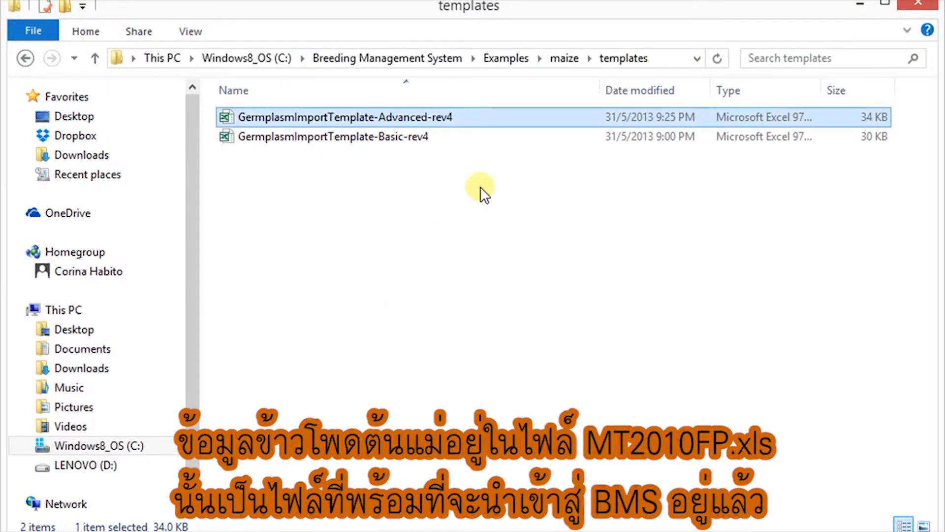
In File Explorer, open the MT2010FP workbook from the maize example's Sample Files\GermplasmLists folder.
left_click(561, 59)
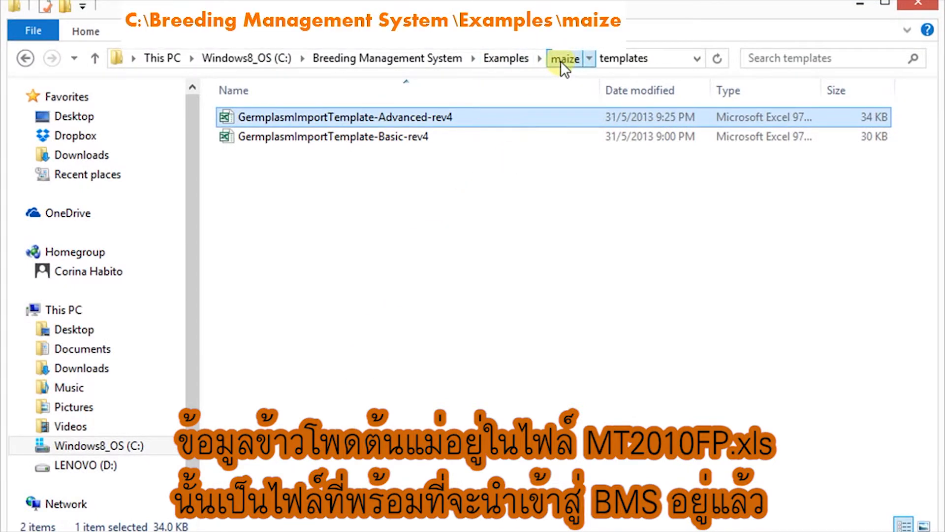
double_click(308, 120)
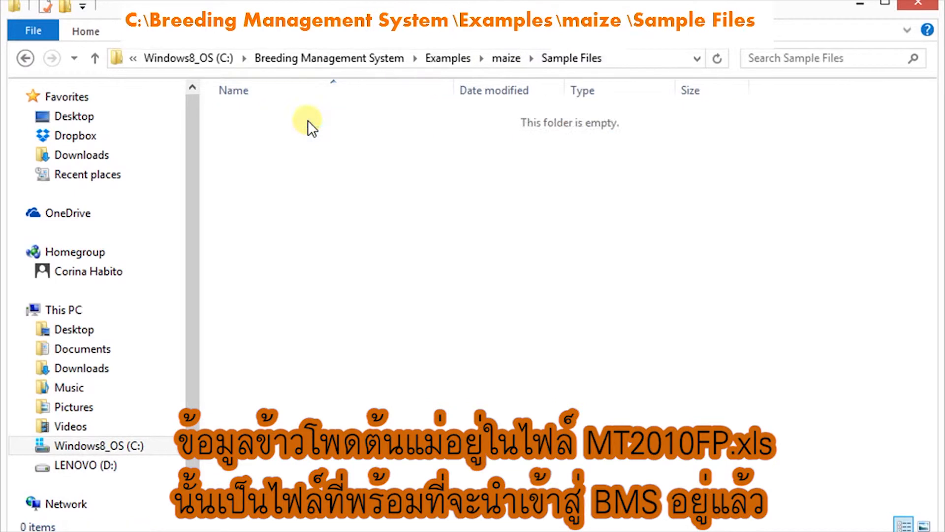
double_click(305, 132)
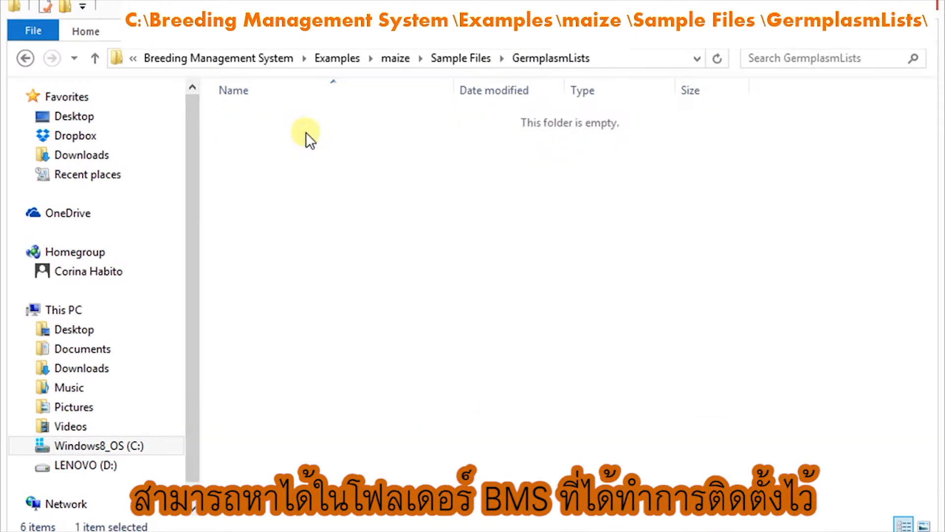
left_click(295, 140)
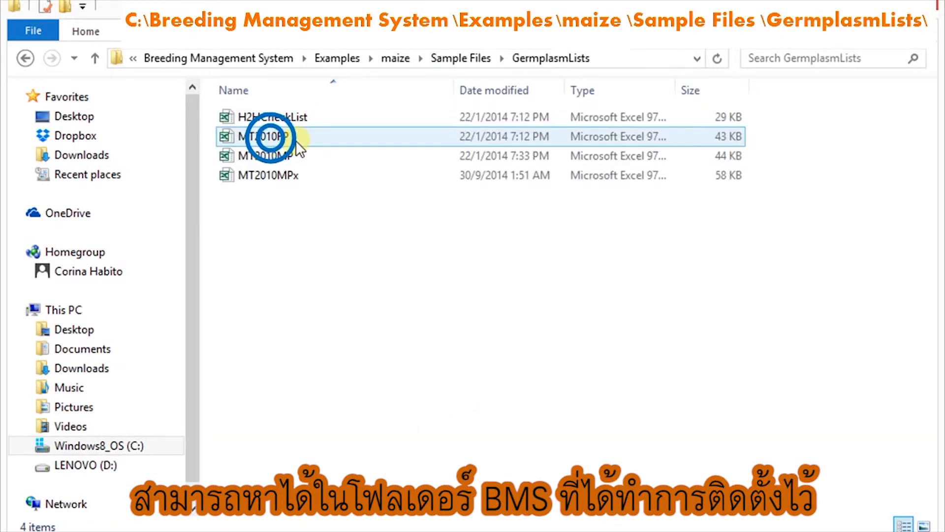
double_click(290, 141)
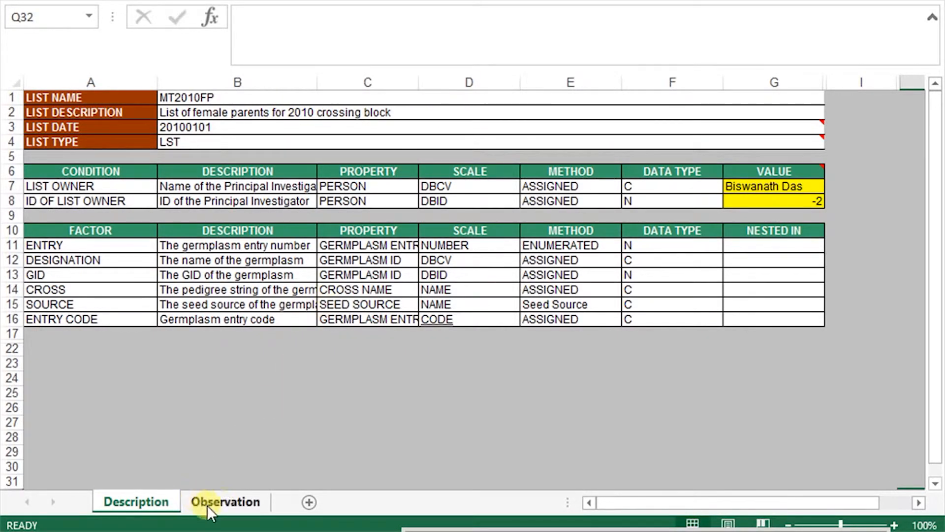
Examine the Observation sheet of MT2010FP, checking the CROSS and SOURCE columns down to the last entry.
left_click(220, 502)
left_click(431, 144)
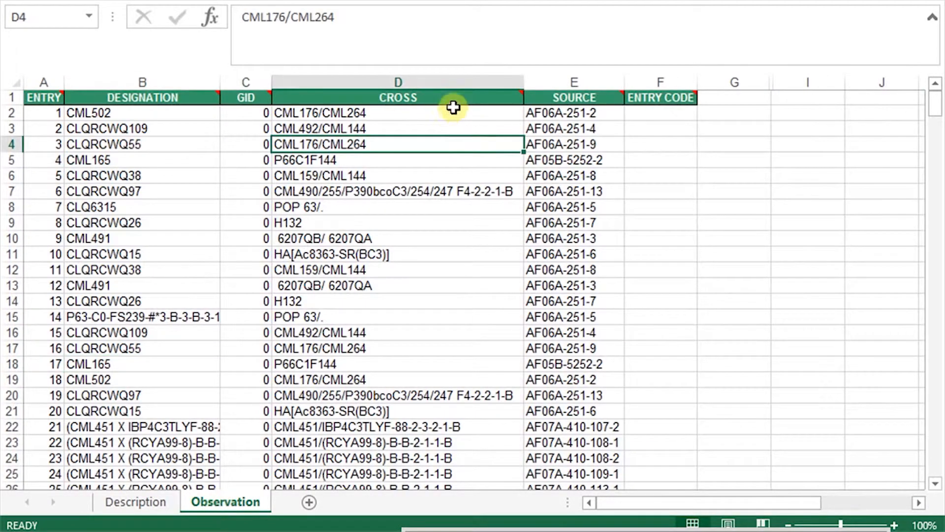
left_click(461, 79)
left_click_drag(462, 80, 574, 82)
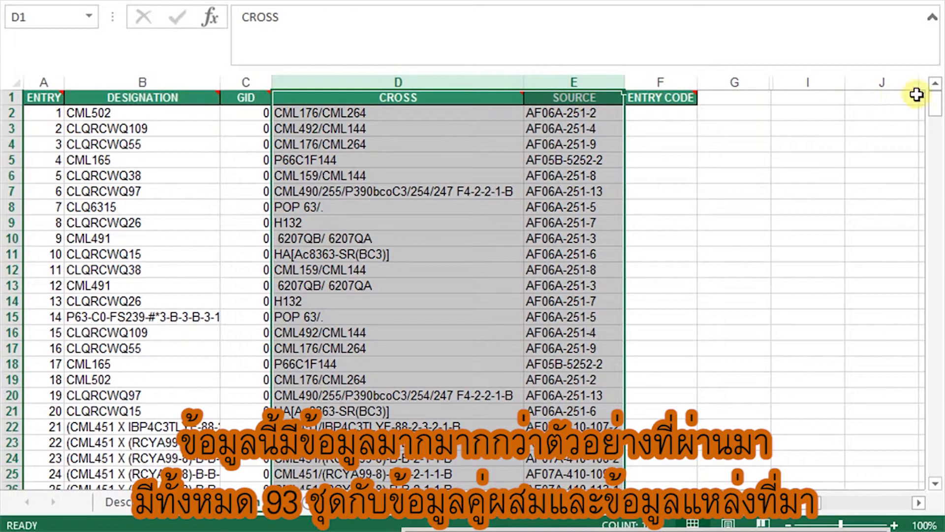
left_click_drag(934, 103, 938, 186)
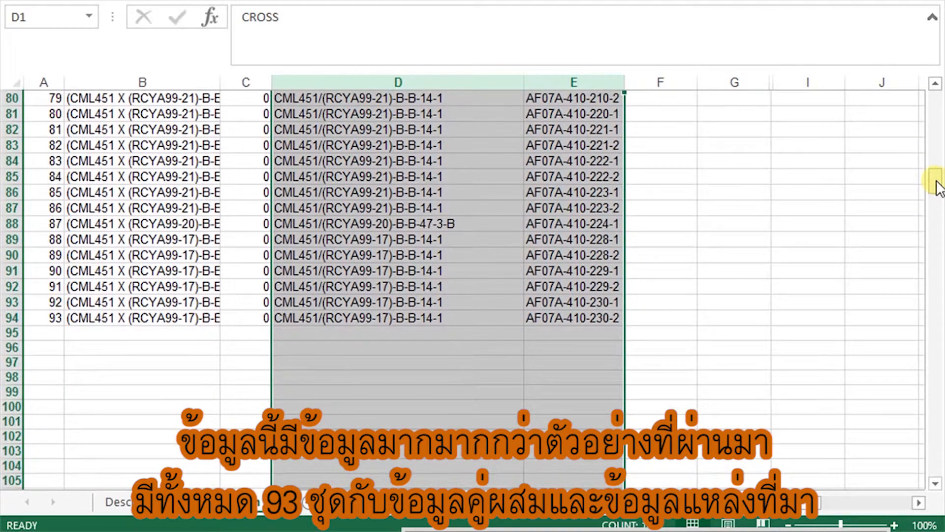
left_click(665, 301)
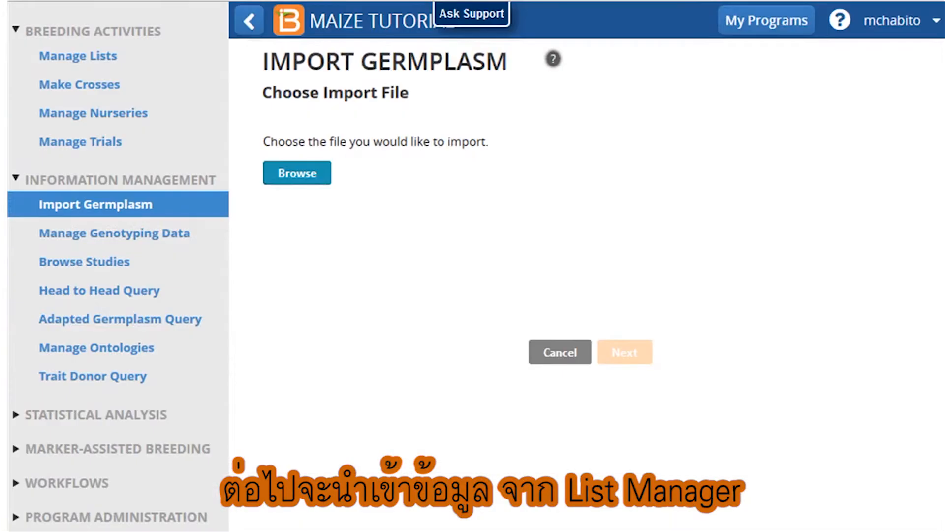
Start choosing the import file and browse to the maize example folder in C:\Breeding Management System\Examples.
left_click(298, 175)
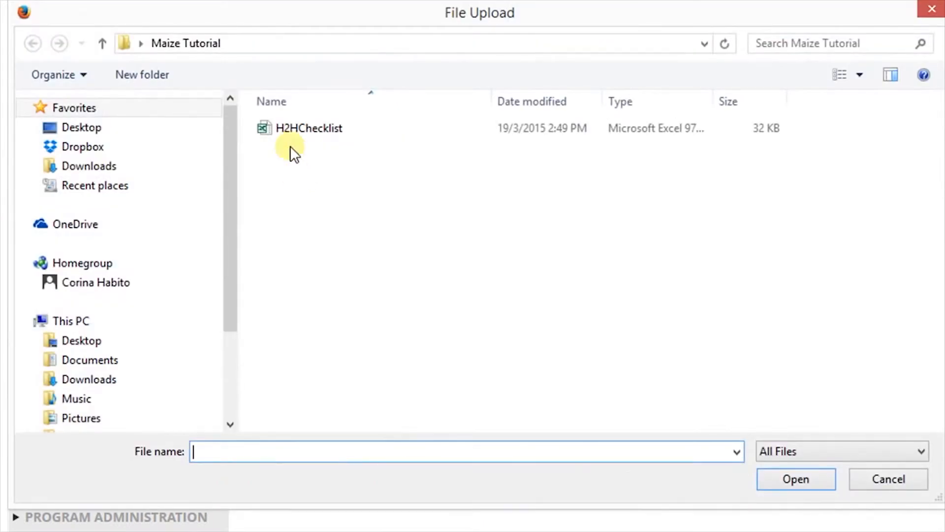
left_click_drag(225, 246, 172, 333)
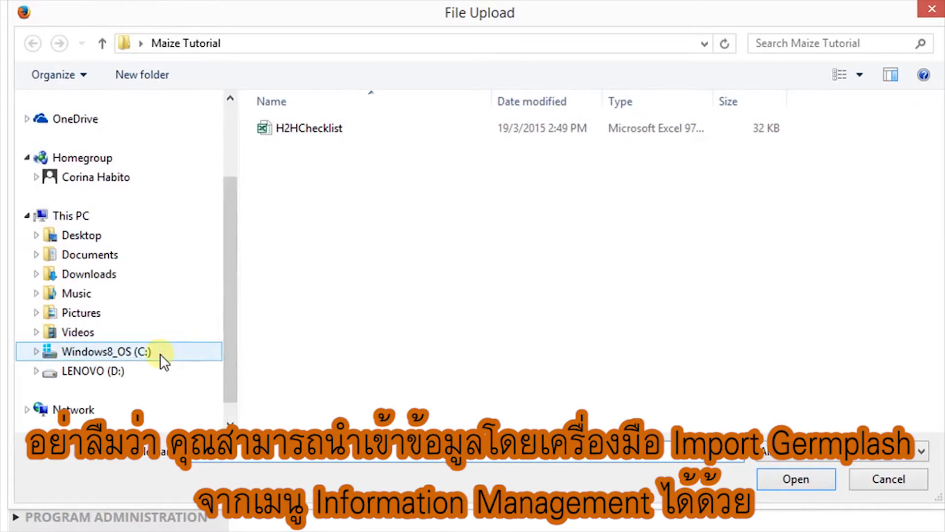
left_click(160, 353)
left_click(413, 130)
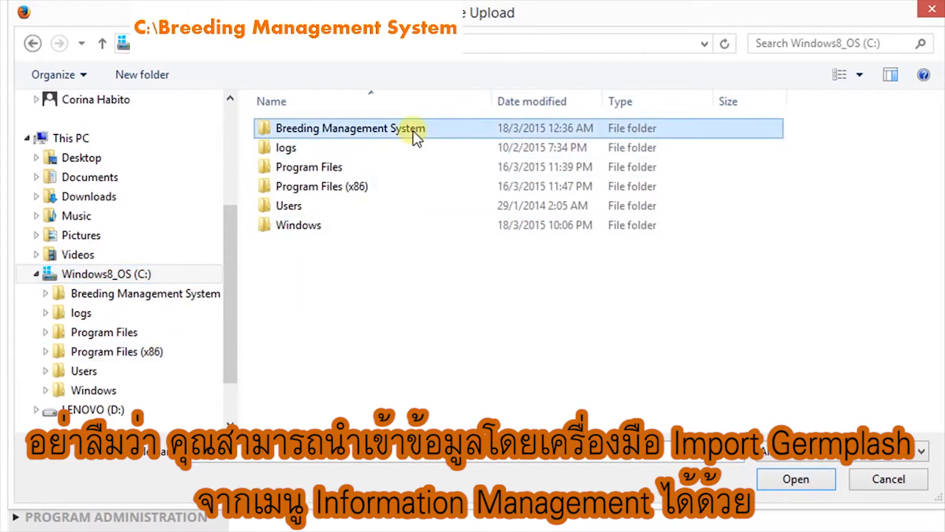
double_click(412, 130)
double_click(327, 211)
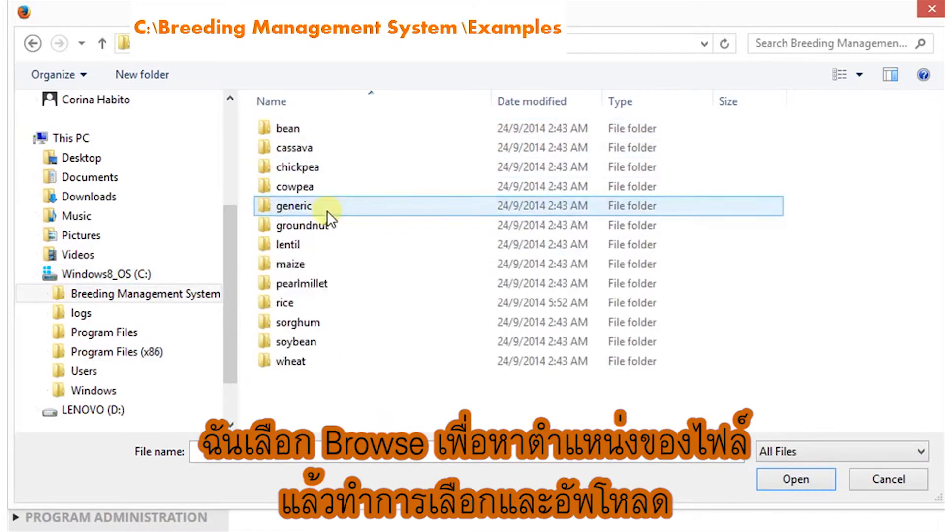
left_click(315, 265)
double_click(315, 265)
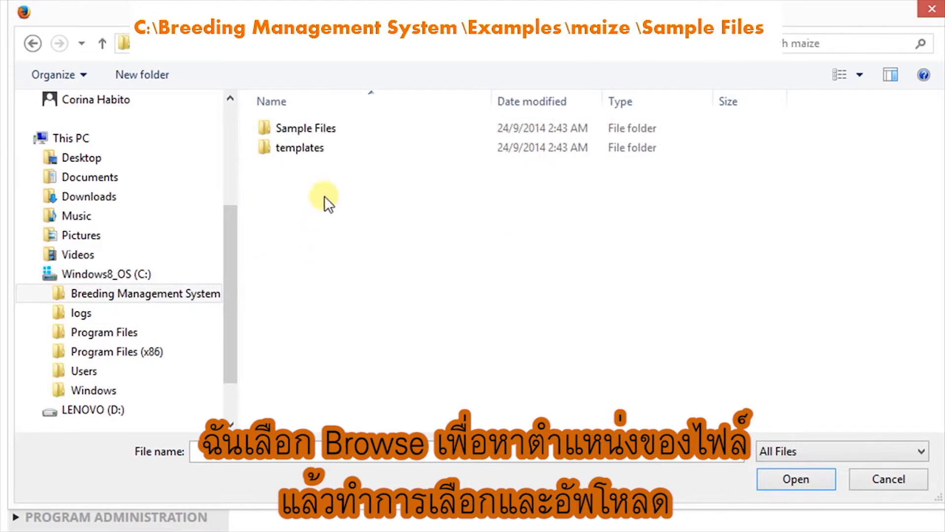
Select MT2010FP from Sample Files\GermplasmLists, upload it as the import file and proceed to the germplasm details.
double_click(327, 131)
left_click(326, 149)
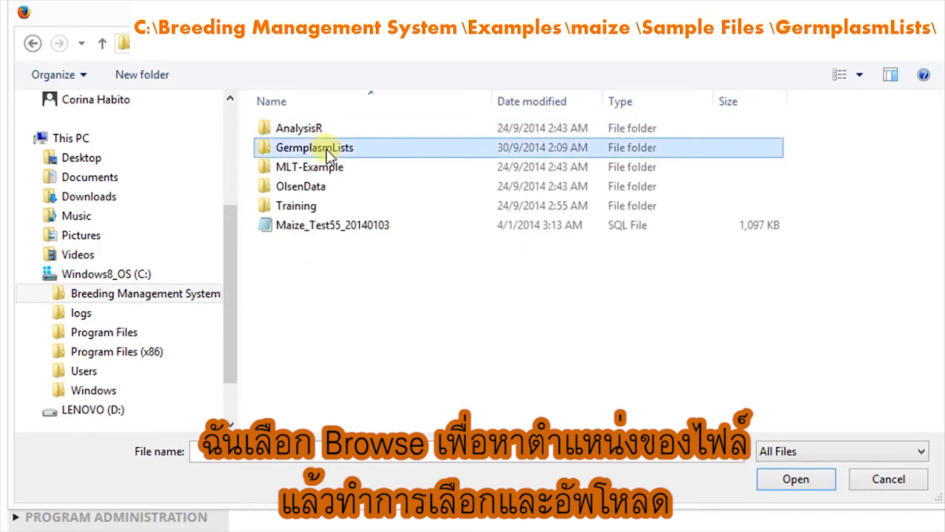
double_click(326, 149)
left_click(326, 149)
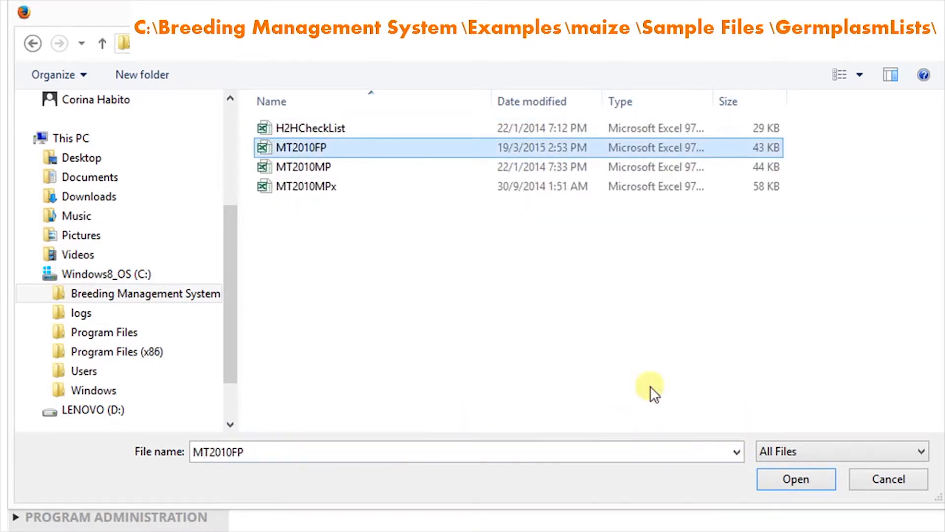
left_click(768, 477)
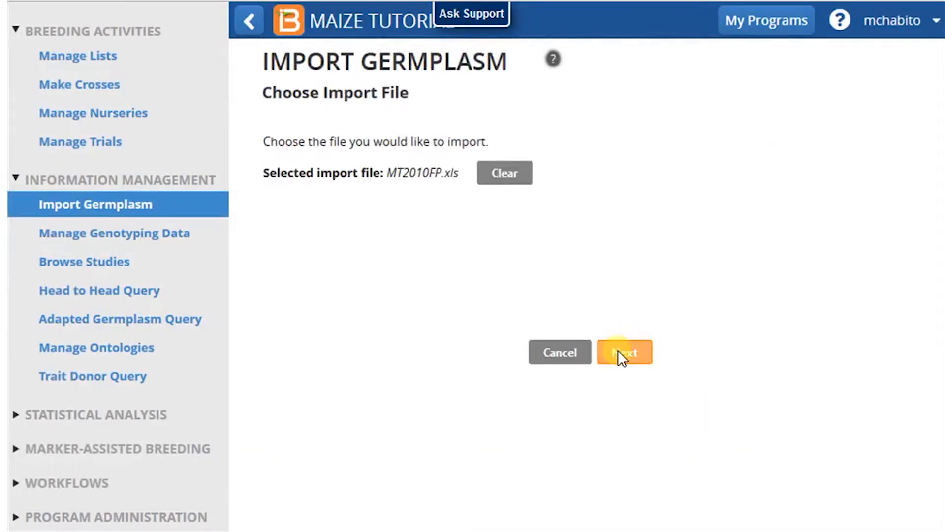
left_click(618, 351)
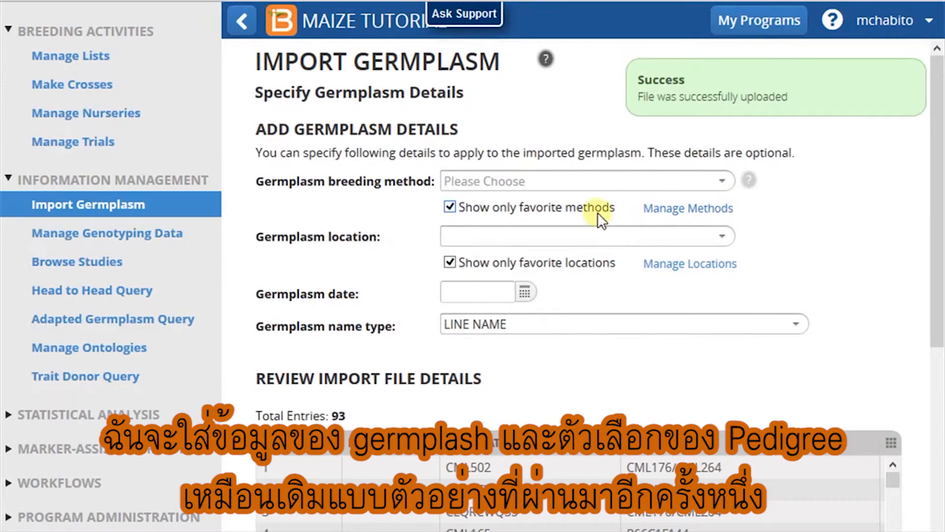
Show all breeding methods, then set the method to Unknown derivative method and the location to CIMMYT Harare, with name type LINE NAME.
left_click(569, 208)
left_click(722, 182)
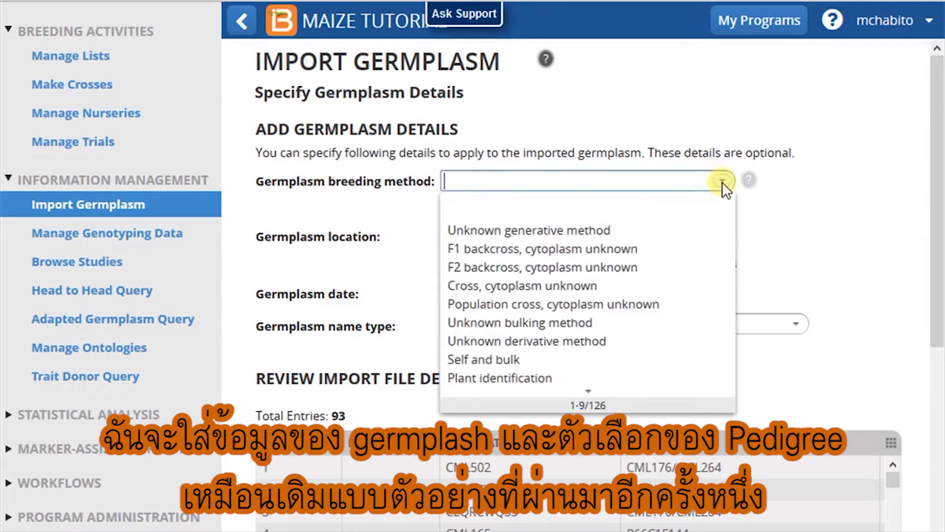
left_click(679, 345)
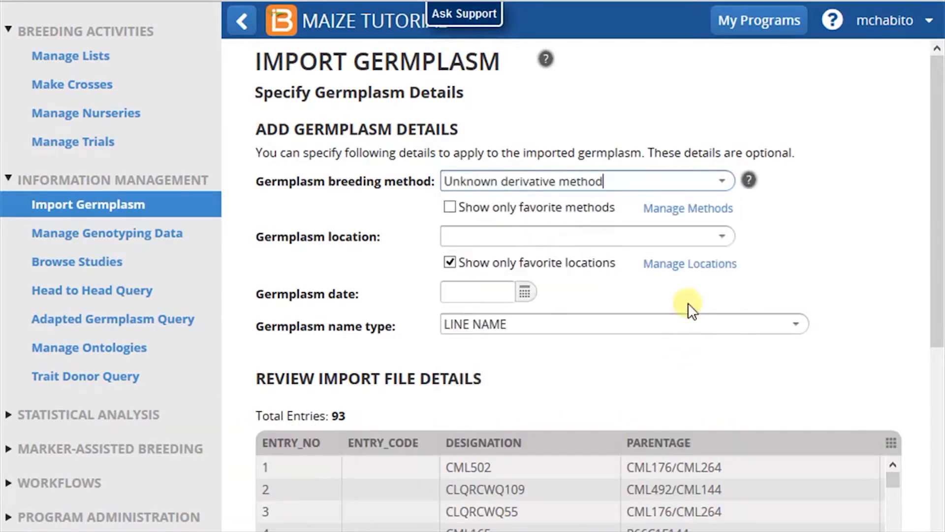
left_click(726, 238)
left_click(712, 283)
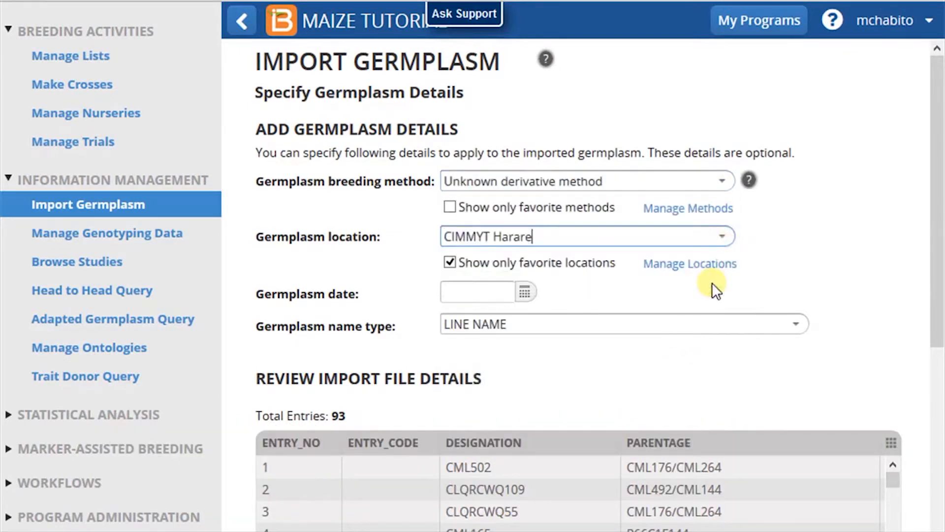
left_click(716, 322)
Set the pedigree option to "Select existing germplasm whenever found" and finish specifying the MT2010FP import.
scroll(716, 322, "down", 2)
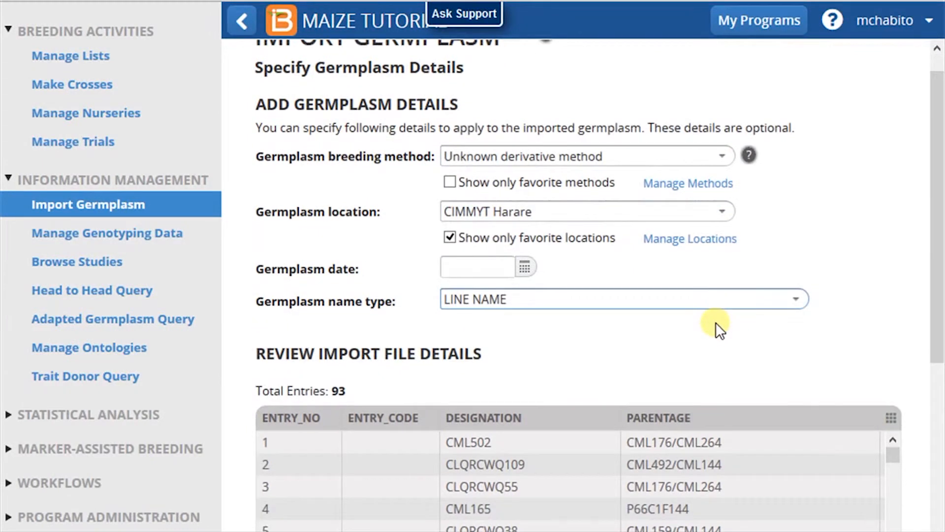
scroll(716, 322, "down", 4)
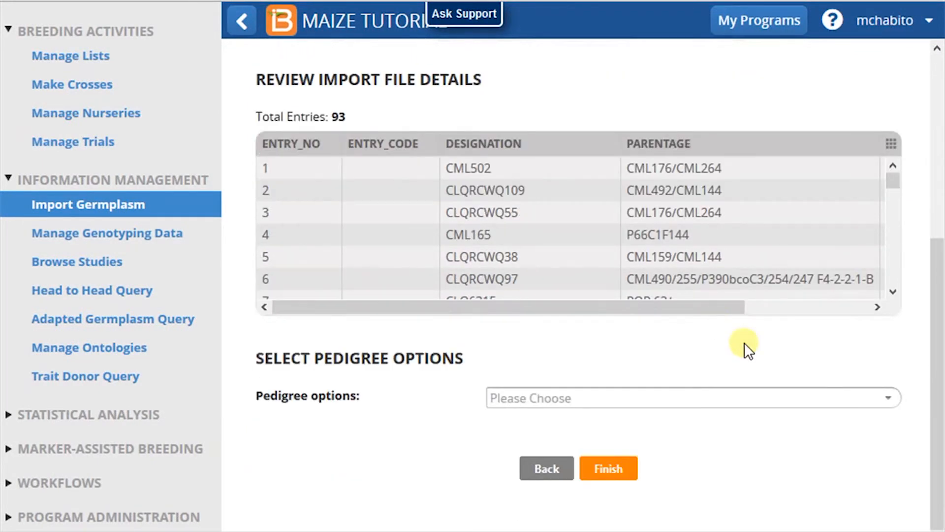
left_click(886, 401)
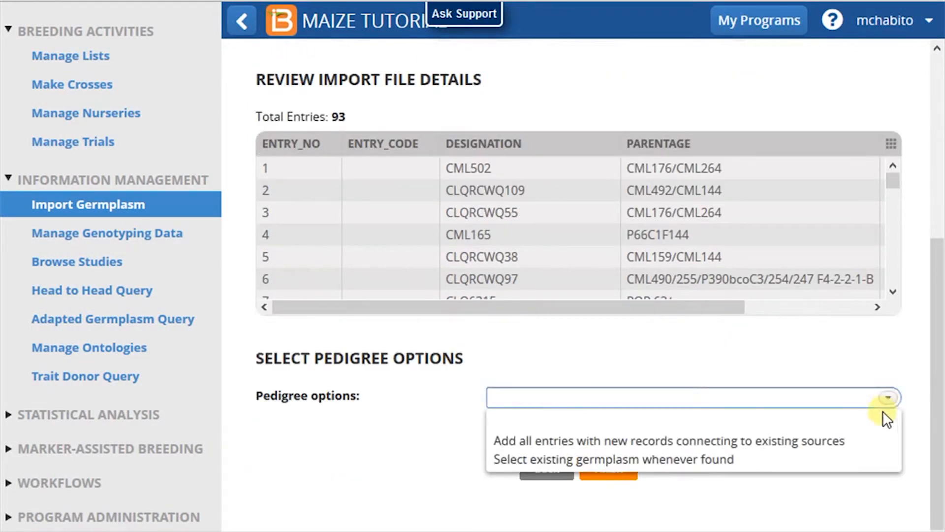
left_click(875, 456)
left_click(619, 489)
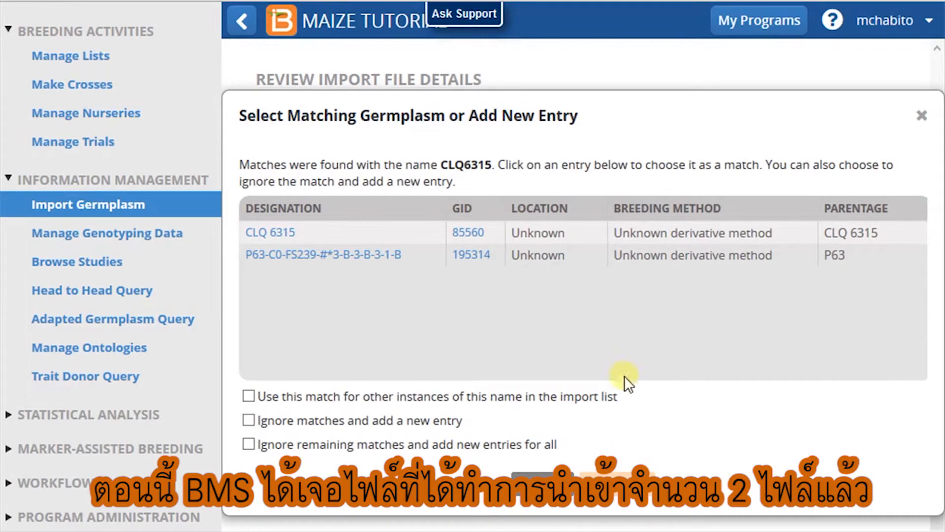
Choose P63-C0-FS239-#*3-B-3-B-3-1-B as the match for CLQ6315 and save the list MT2010FP in Program Lists.
left_click(414, 258)
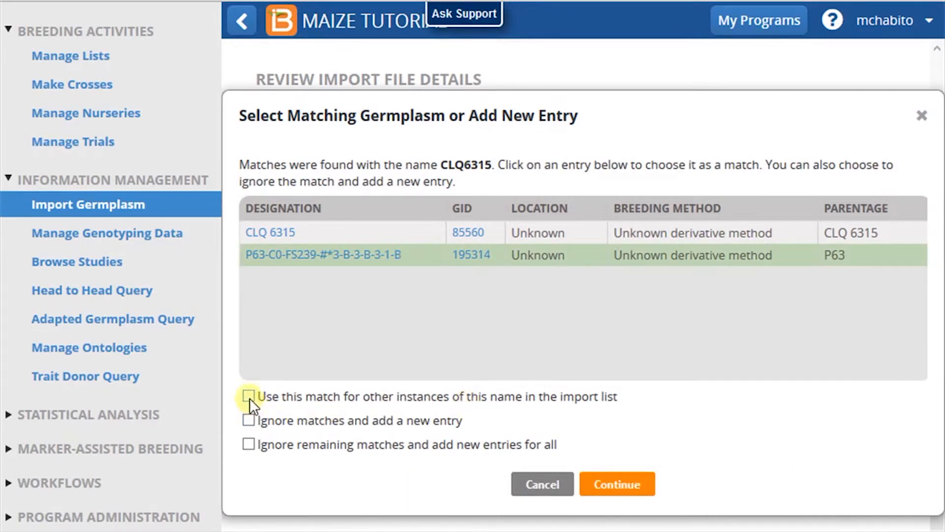
left_click(612, 485)
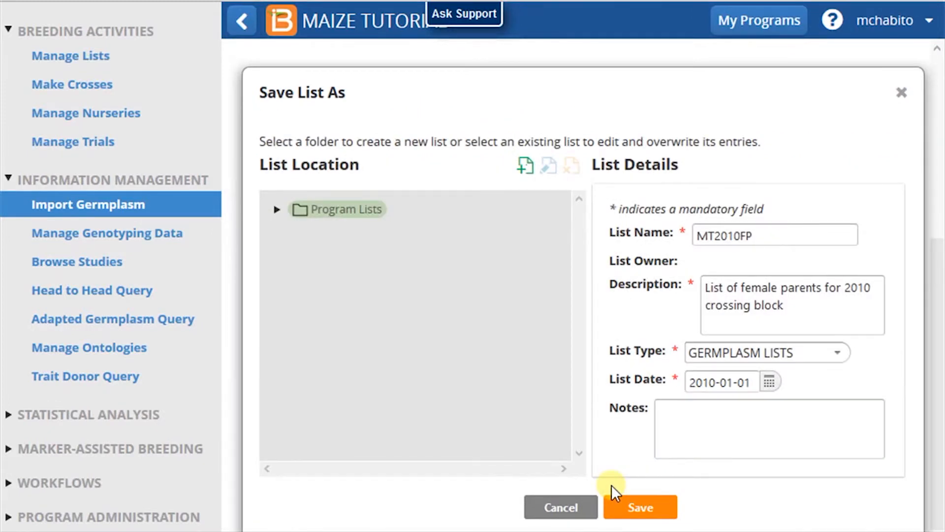
left_click(632, 516)
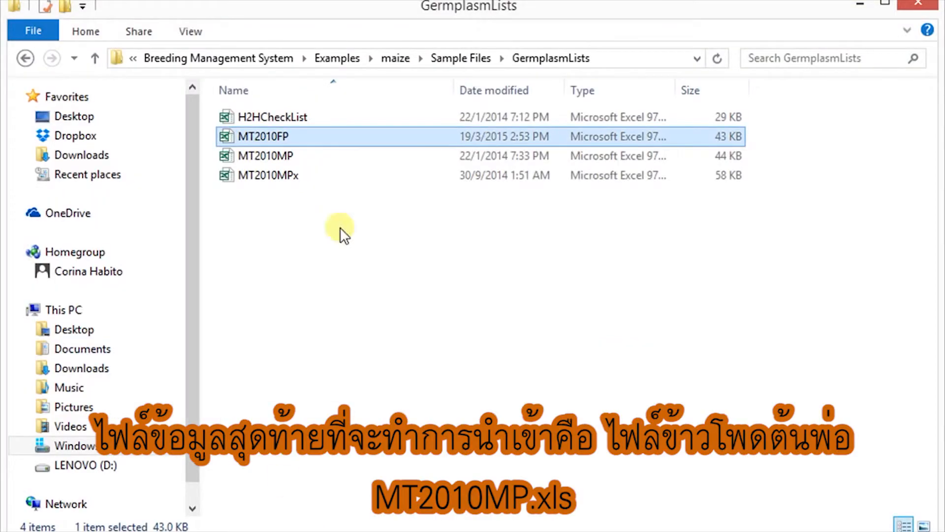
Open the MT2010MP workbook from the GermplasmLists folder in File Explorer and examine its Description and Observation sheets.
left_click(304, 159)
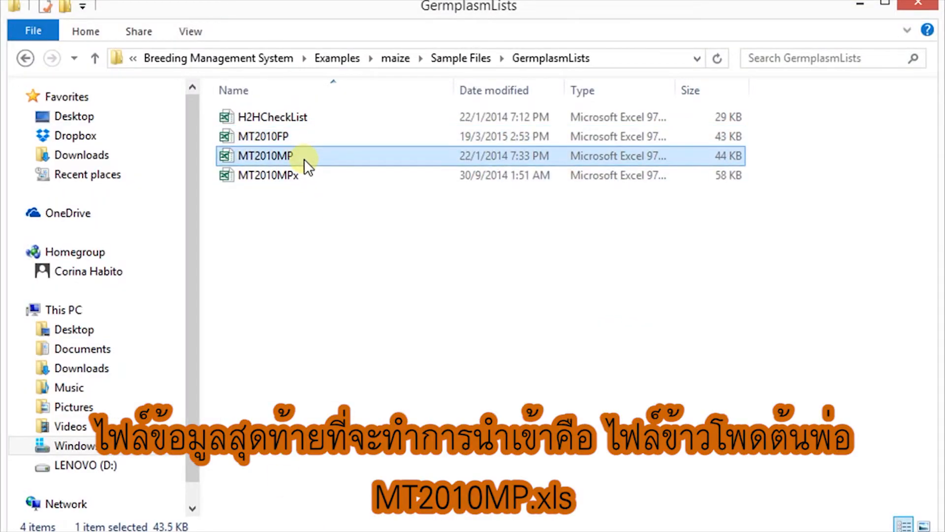
double_click(266, 156)
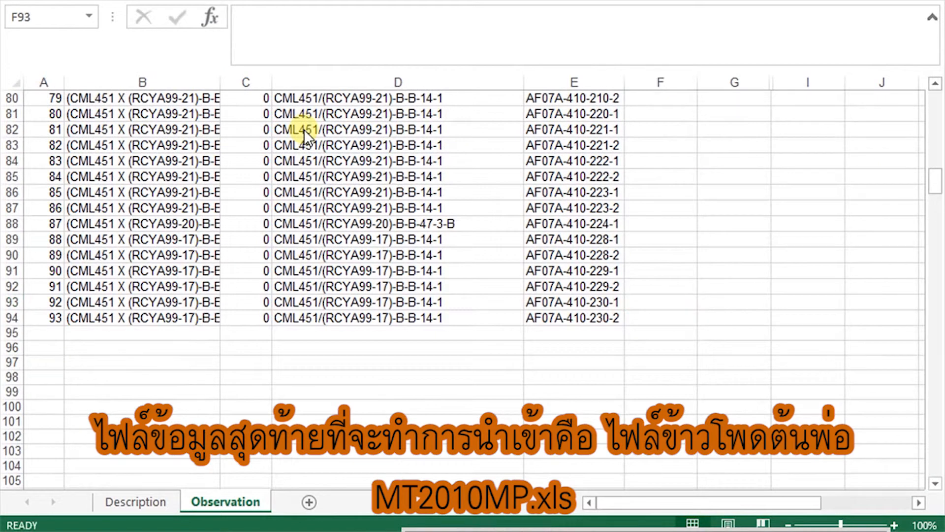
key("ctrl+Page_Up")
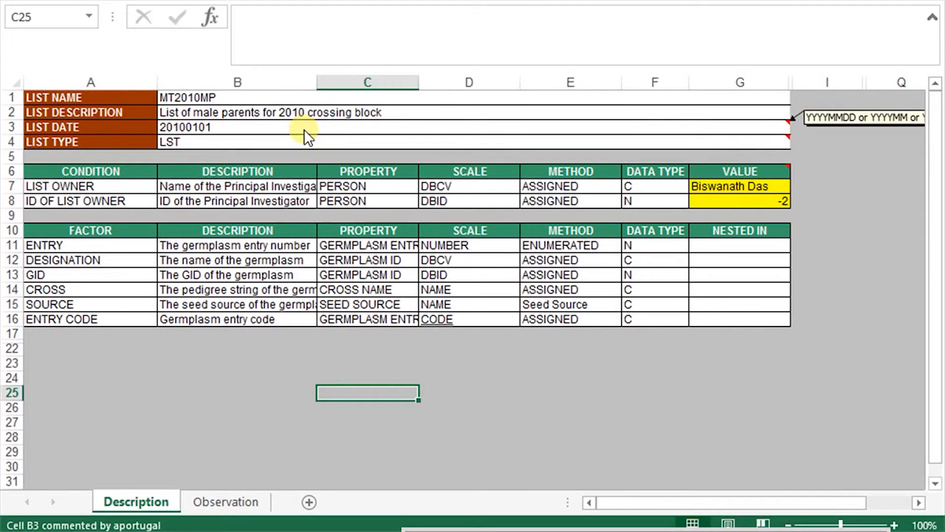
left_click(224, 501)
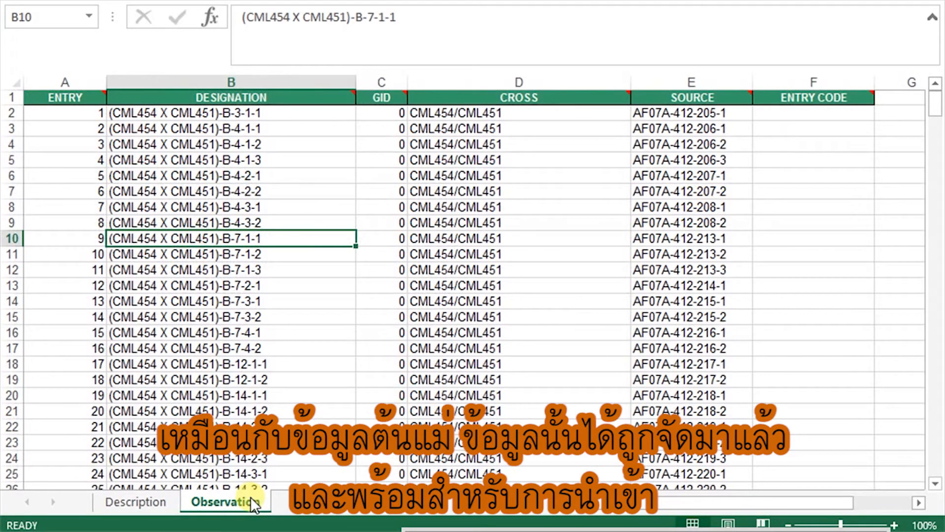
left_click_drag(606, 78, 659, 83)
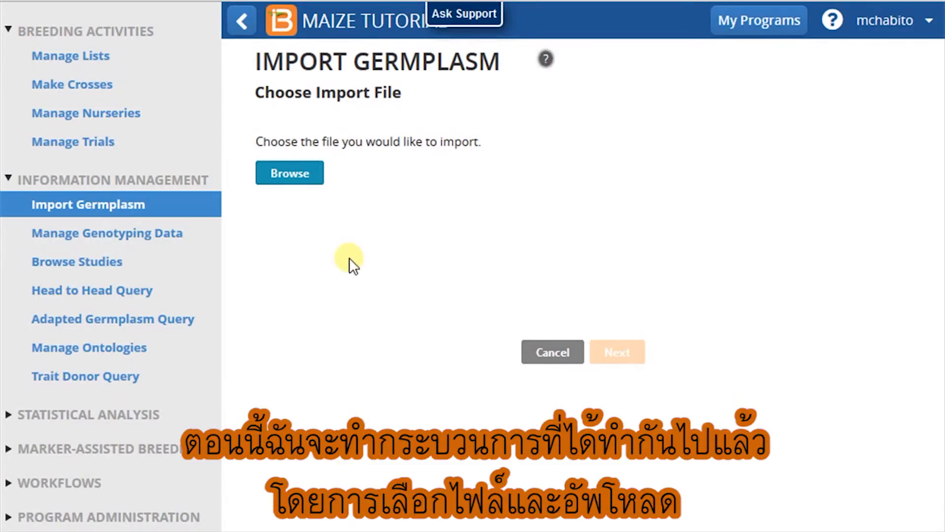
Back in Import Germplasm, select MT2010MP from the GermplasmLists folder, upload it and proceed to the germplasm details.
left_click(318, 174)
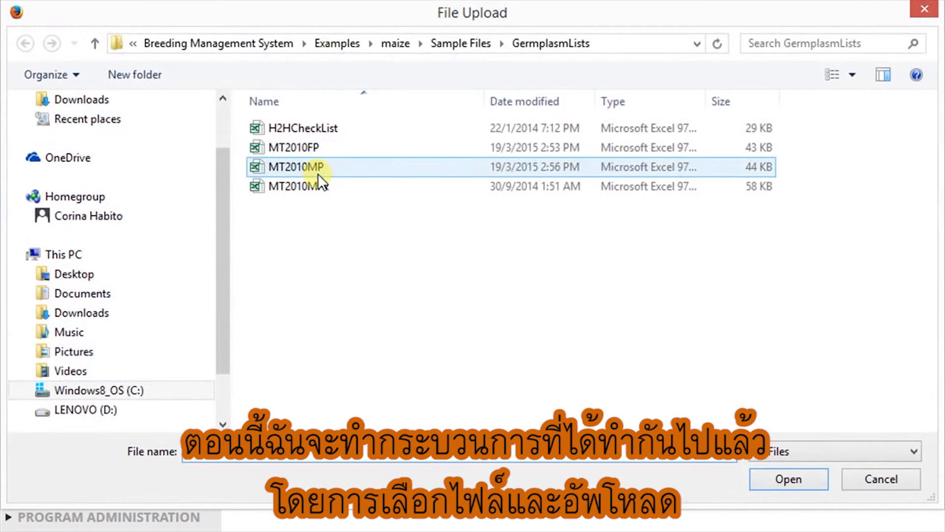
left_click(321, 166)
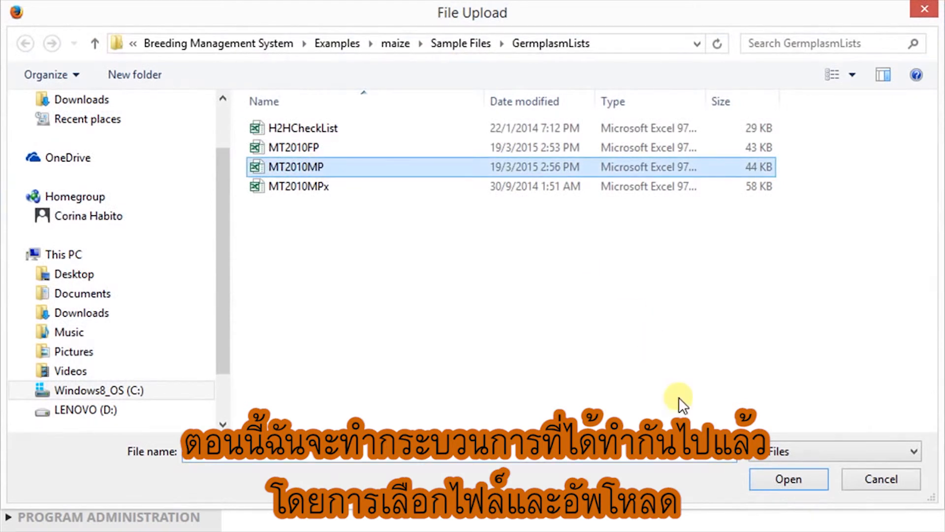
left_click(779, 480)
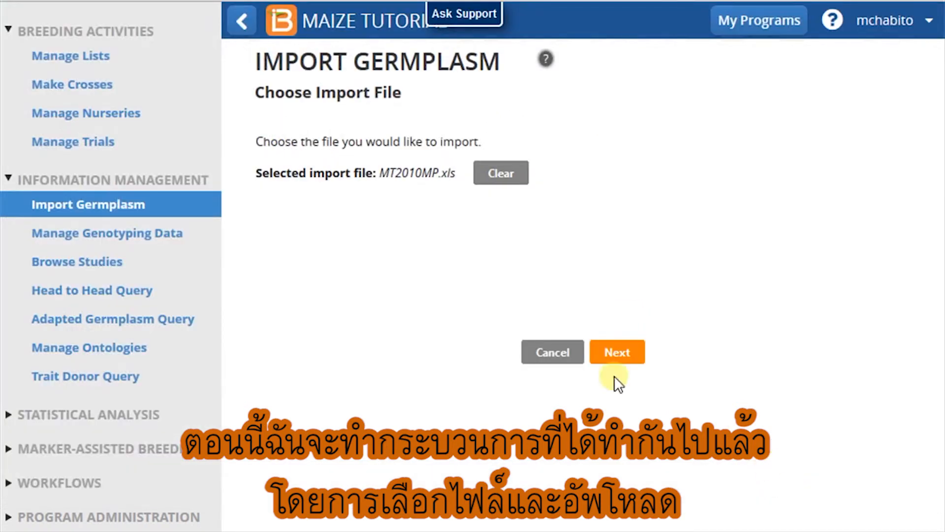
left_click(621, 354)
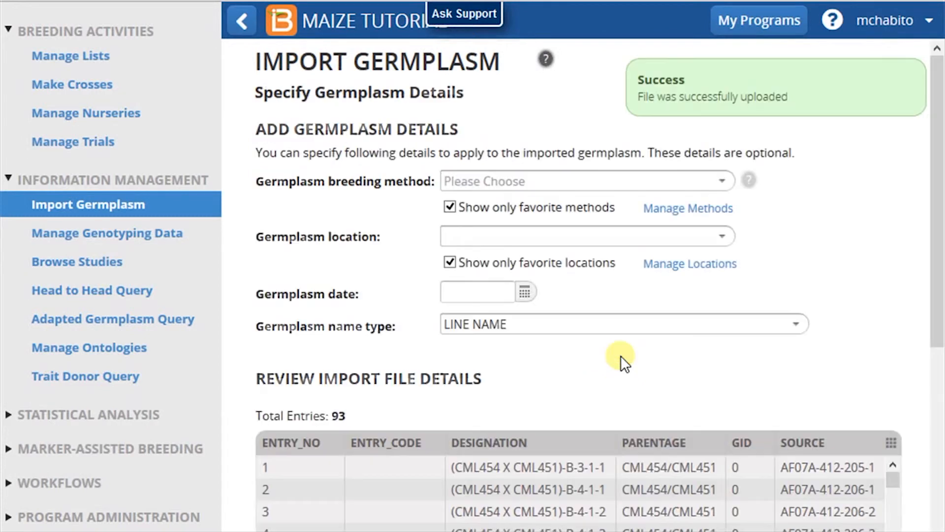
For the MT2010MP entries, list all breeding methods and choose Unknown derivative method, with CIMMYT Harare as the germplasm location.
left_click(537, 208)
left_click(720, 181)
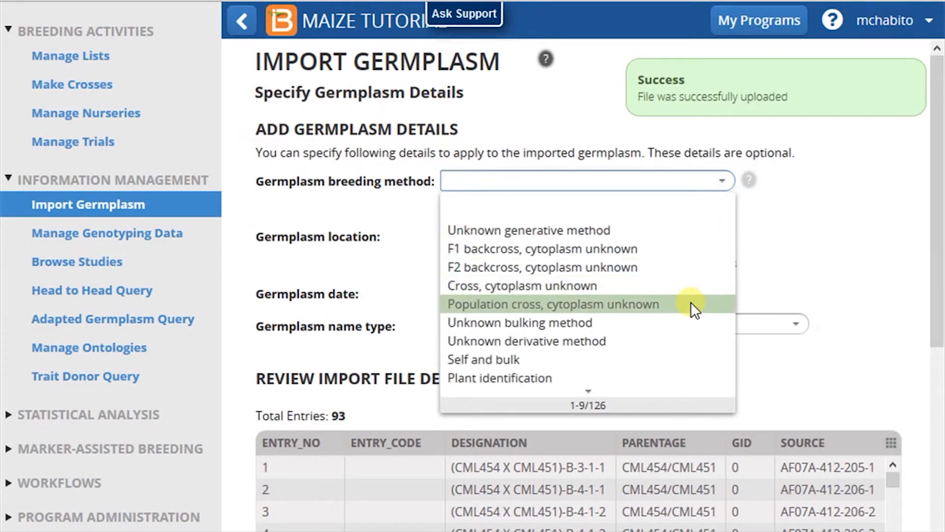
left_click(684, 342)
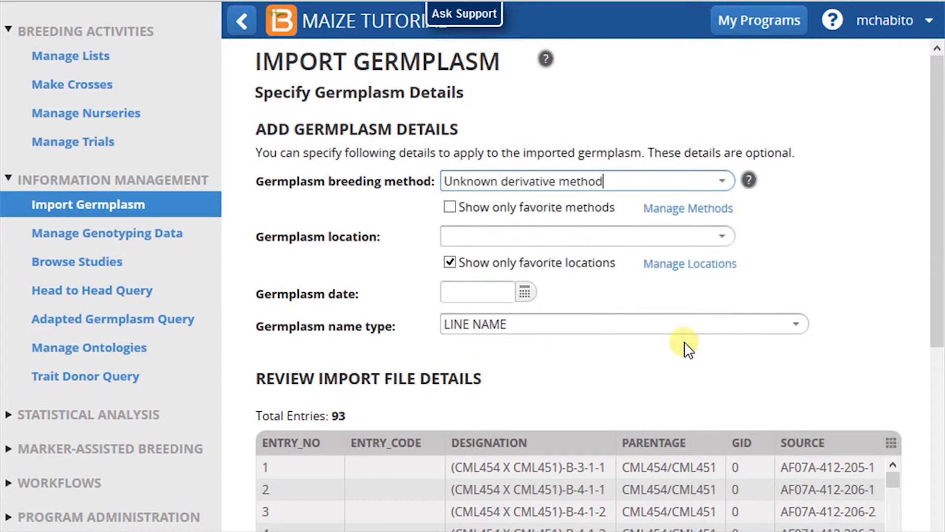
scroll(723, 211, "down", 1)
left_click(722, 211)
left_click(705, 255)
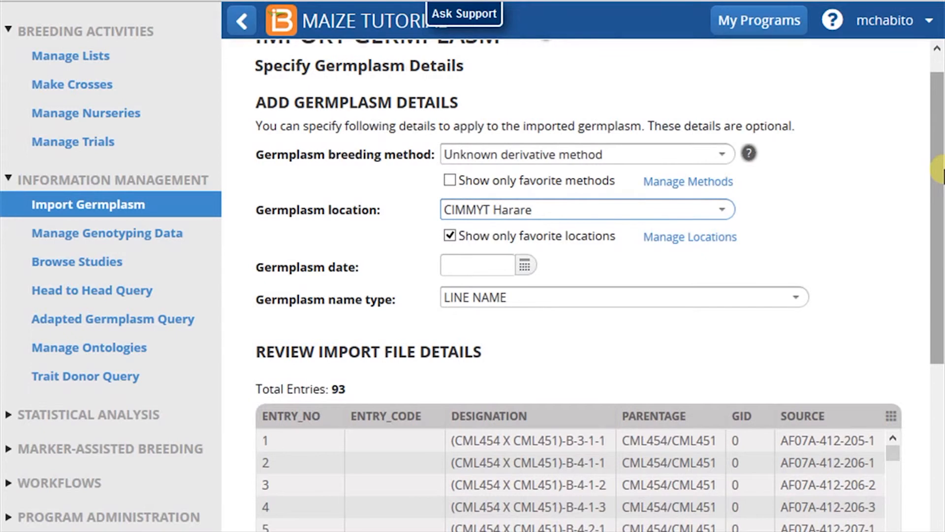
Set the pedigree option to "Select existing germplasm whenever found", finish the import and save the list MT2010MP in Program Lists.
scroll(910, 210, "down", 5)
scroll(760, 329, "down", 1)
left_click(890, 395)
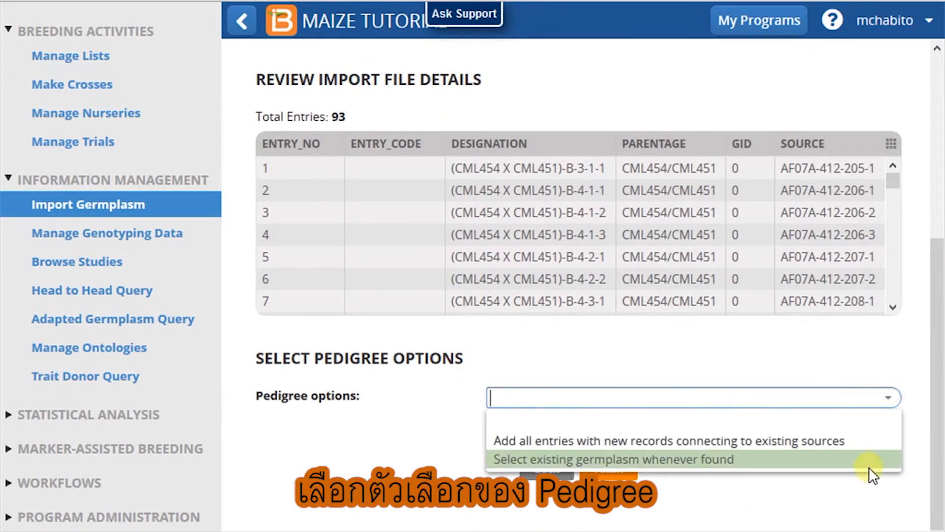
left_click(869, 460)
left_click(611, 498)
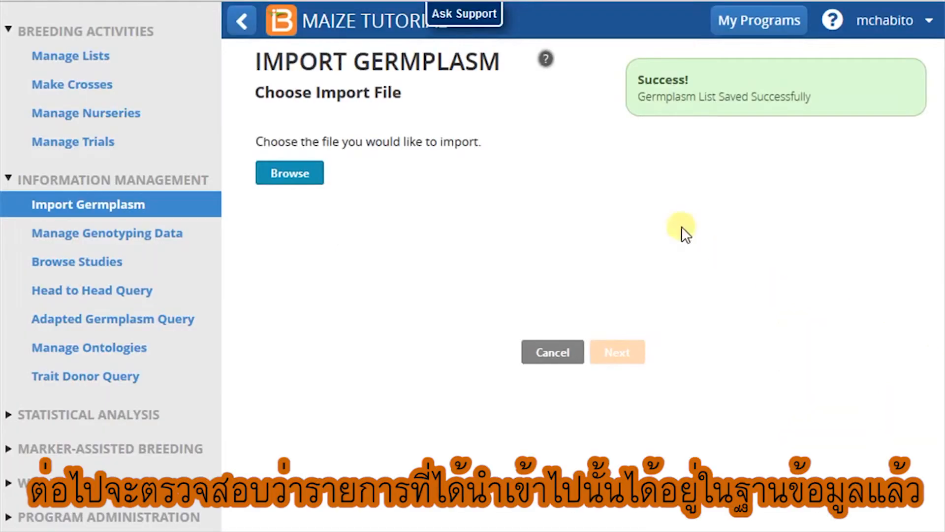
In Manage Lists, browse the Program Lists folder for the imported lists and open MT2010MP.
left_click(113, 60)
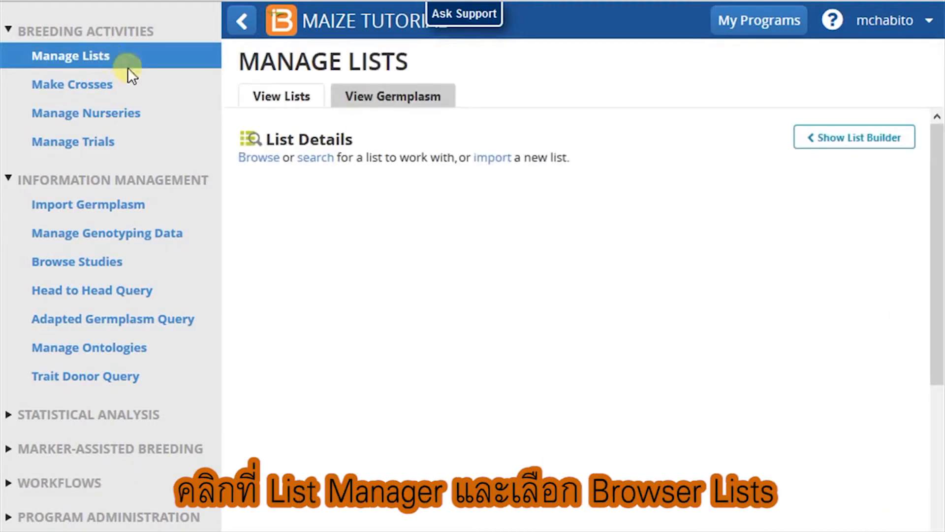
left_click(249, 157)
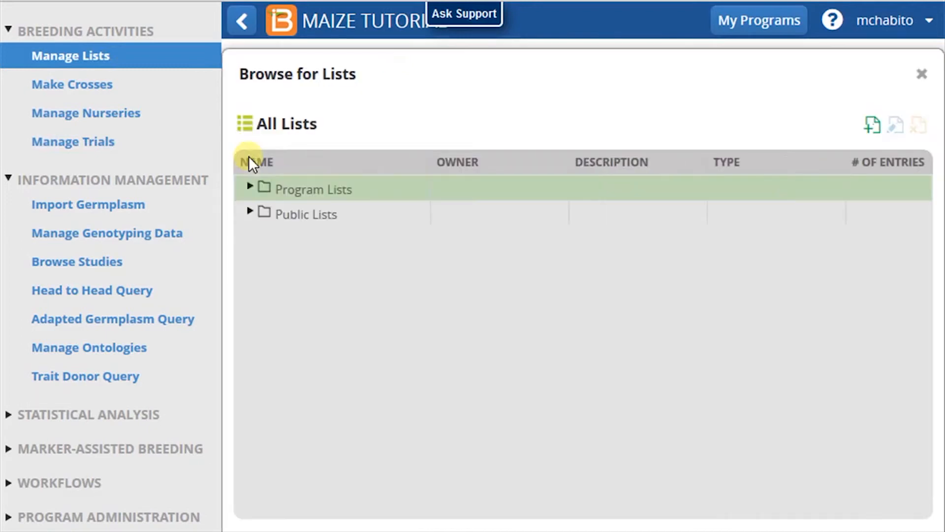
left_click(249, 187)
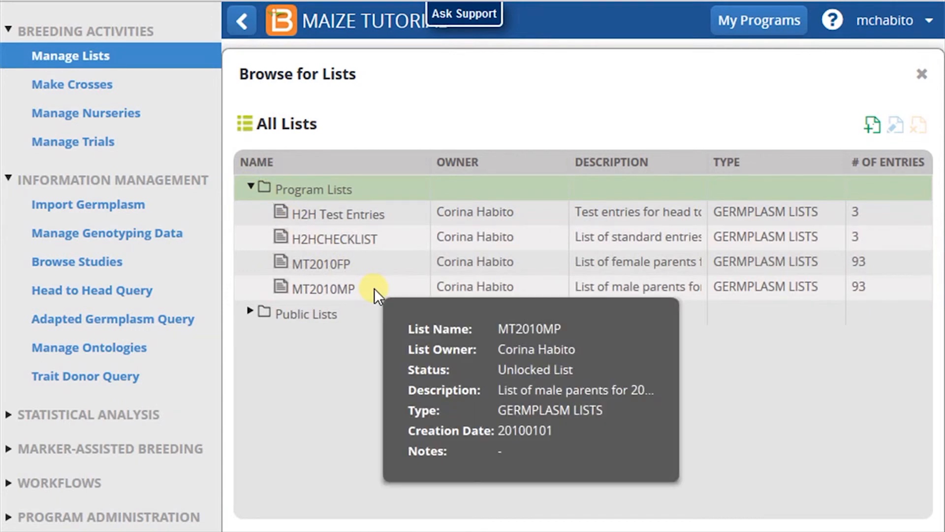
left_click(374, 288)
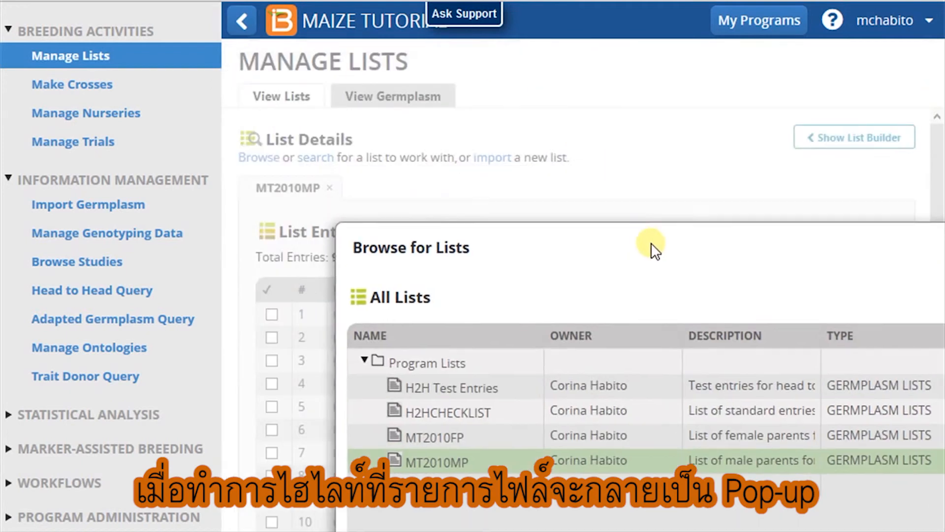
Close the Browse for Lists dialog and hide the navigation sidebar to view all columns of the MT2010MP entries.
left_click_drag(651, 243, 531, 63)
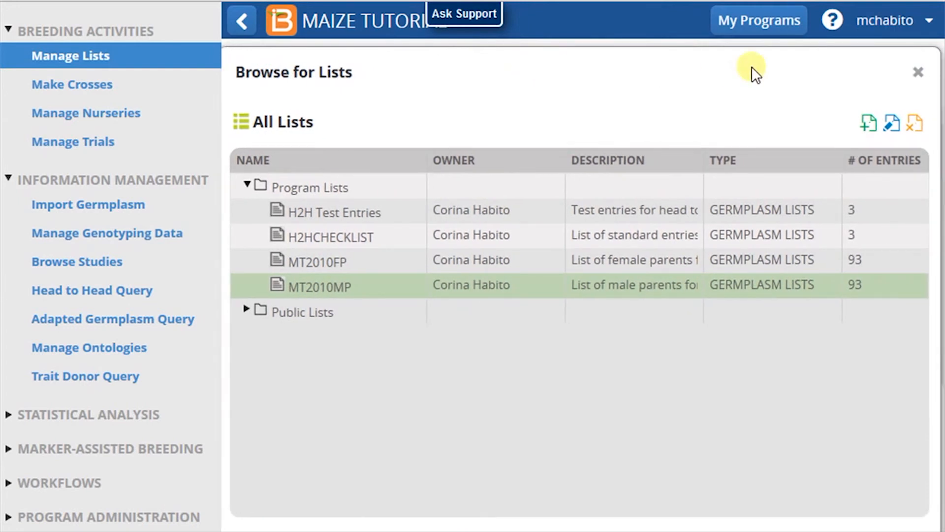
left_click(918, 73)
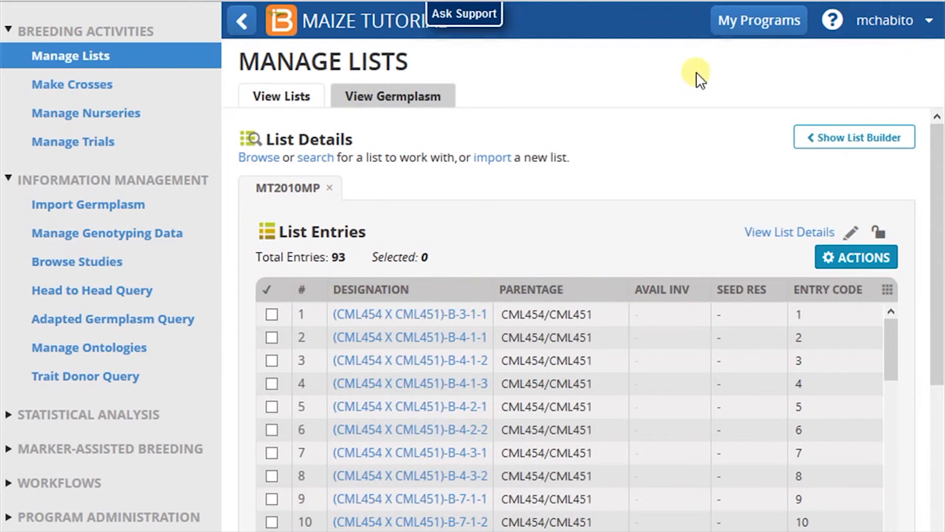
left_click(247, 14)
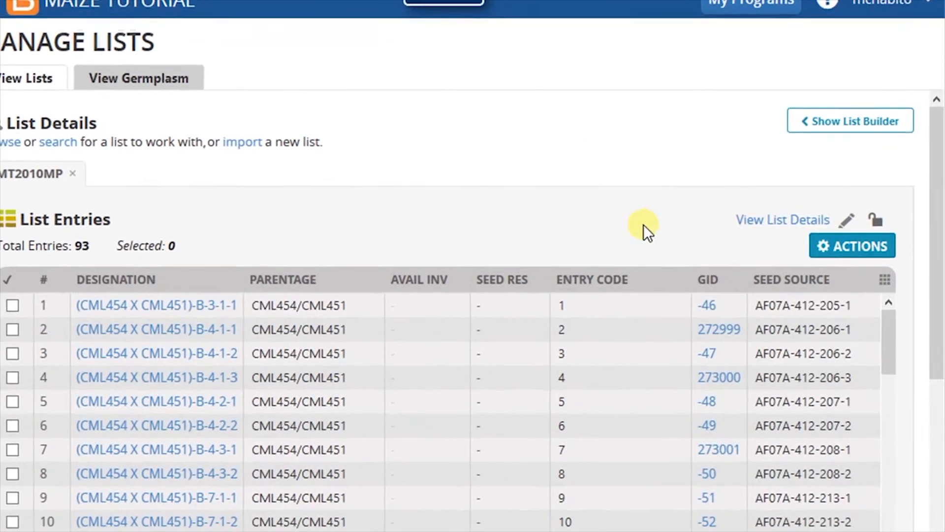